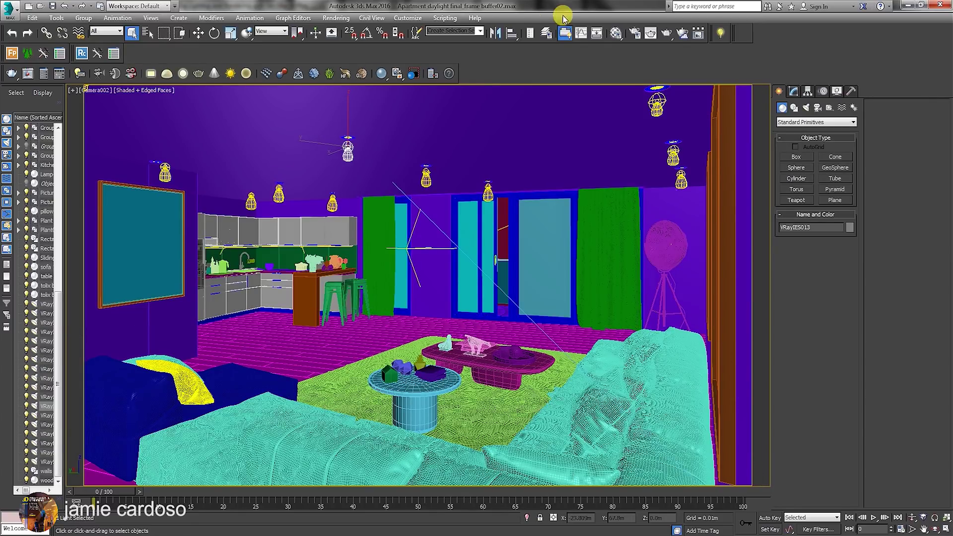
Show Render Setup's V-Ray Frame buffer rollout, with the dialog moved clear of the scene.
{"action": "left_click", "coordinate": [629, 35]}
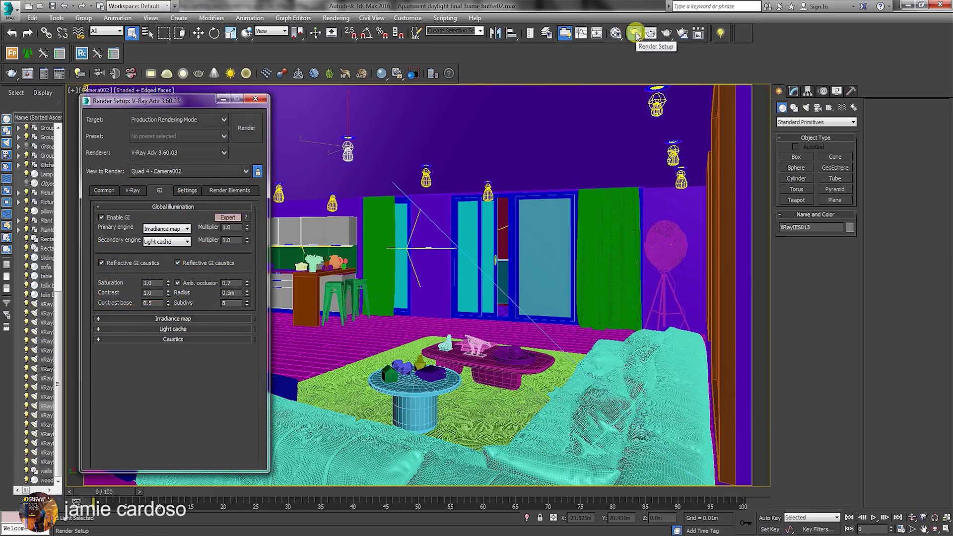
{"action": "left_click_drag", "start_coordinate": [208, 100], "coordinate": [615, 80]}
{"action": "left_click", "coordinate": [541, 170]}
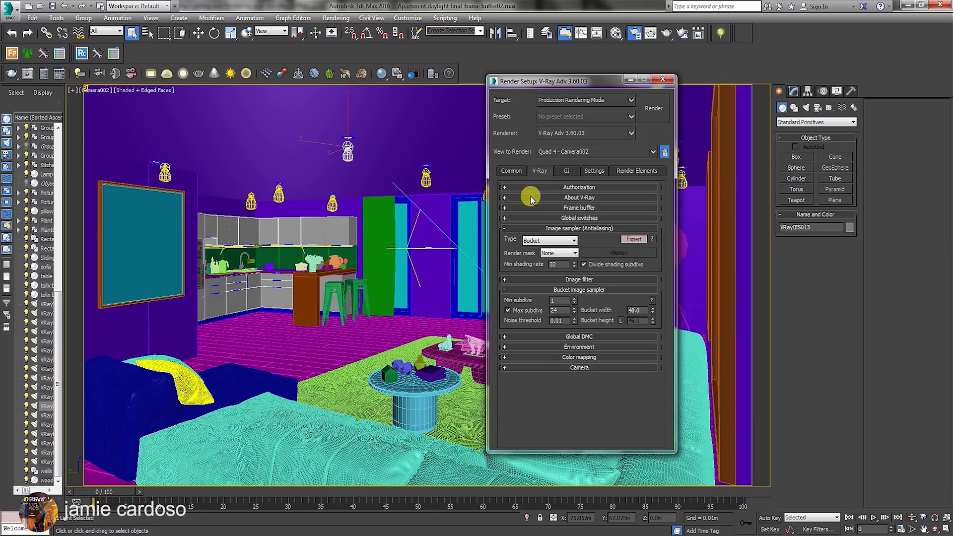
{"action": "left_click", "coordinate": [572, 210]}
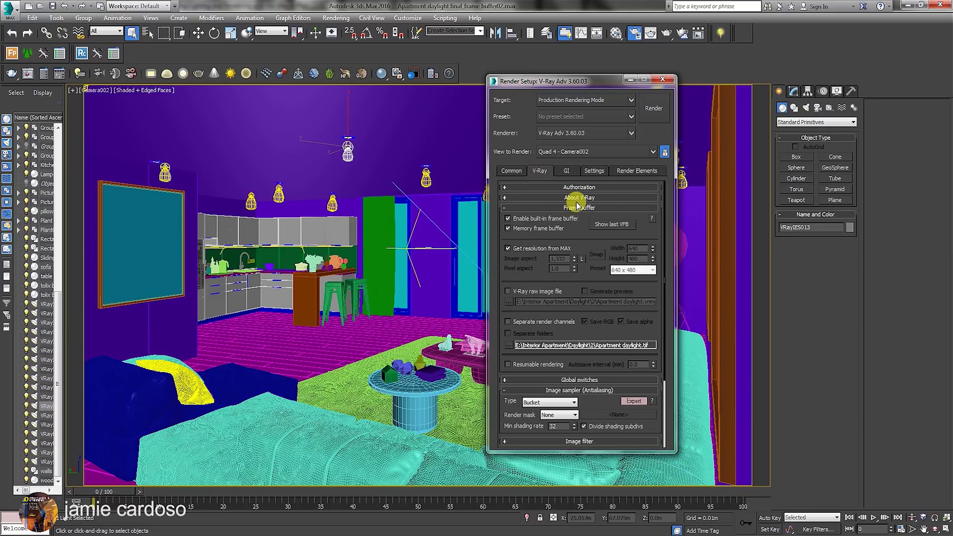
Open the last V-Ray frame buffer, move it left, enlarge it, and show its corrections panel.
{"action": "left_click", "coordinate": [615, 226]}
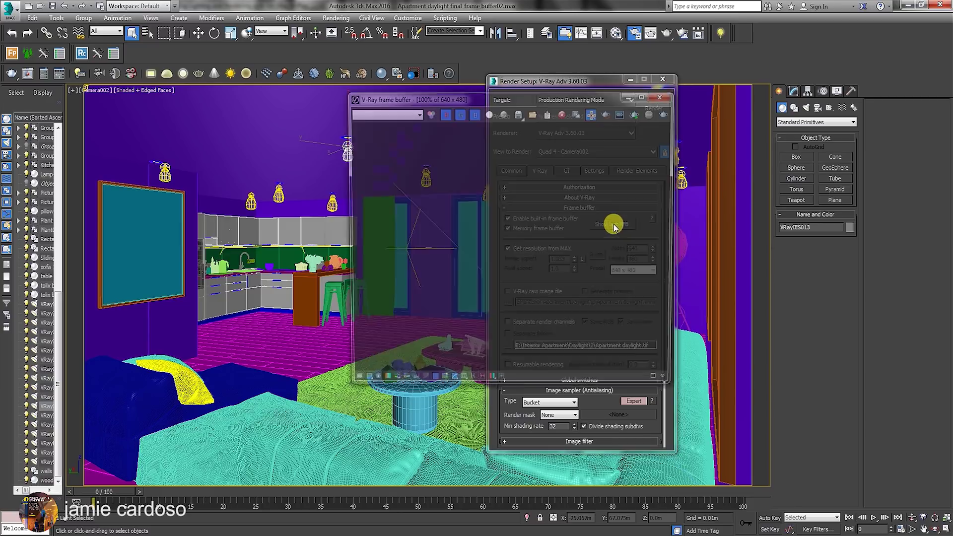
{"action": "left_click_drag", "start_coordinate": [585, 93], "coordinate": [272, 90]}
{"action": "left_click_drag", "start_coordinate": [413, 382], "coordinate": [459, 407]}
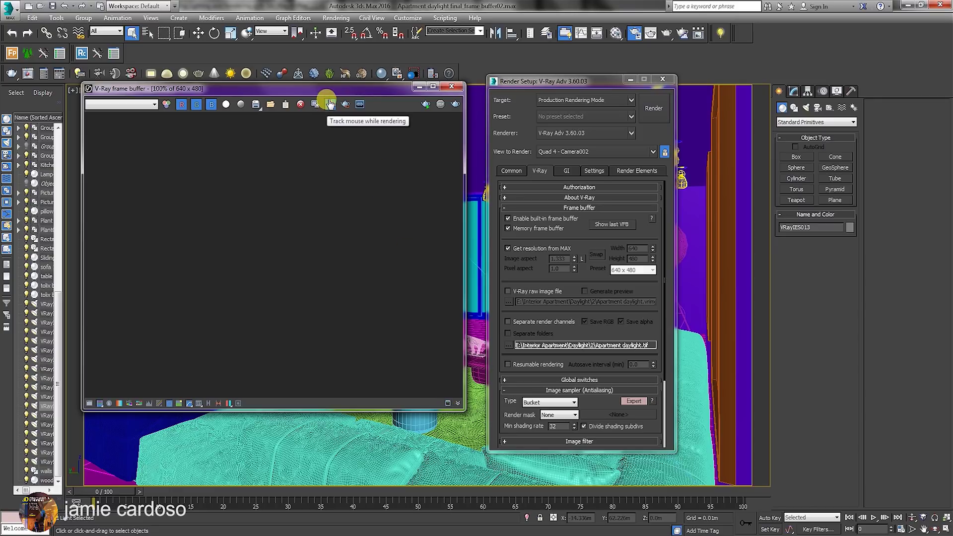
{"action": "left_click_drag", "start_coordinate": [341, 93], "coordinate": [333, 91]}
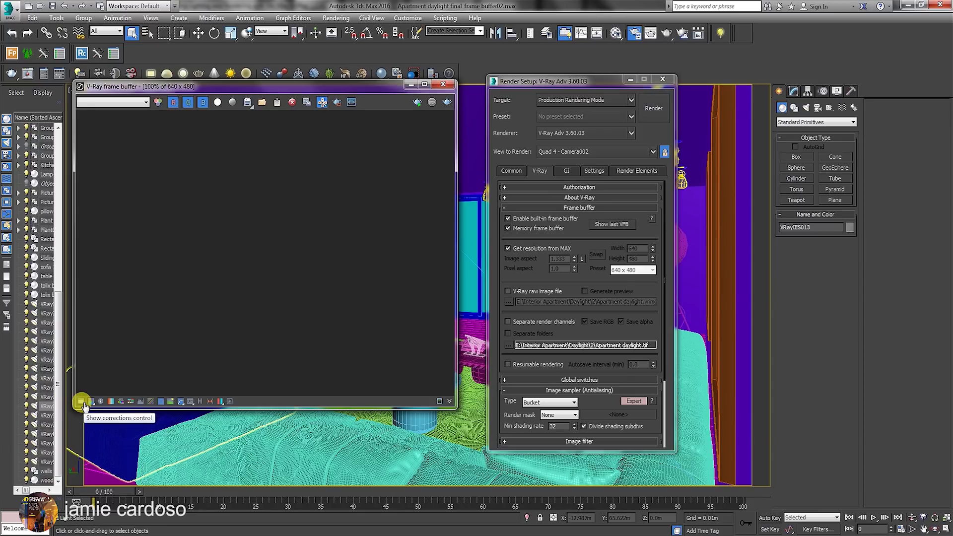
{"action": "left_click", "coordinate": [83, 406]}
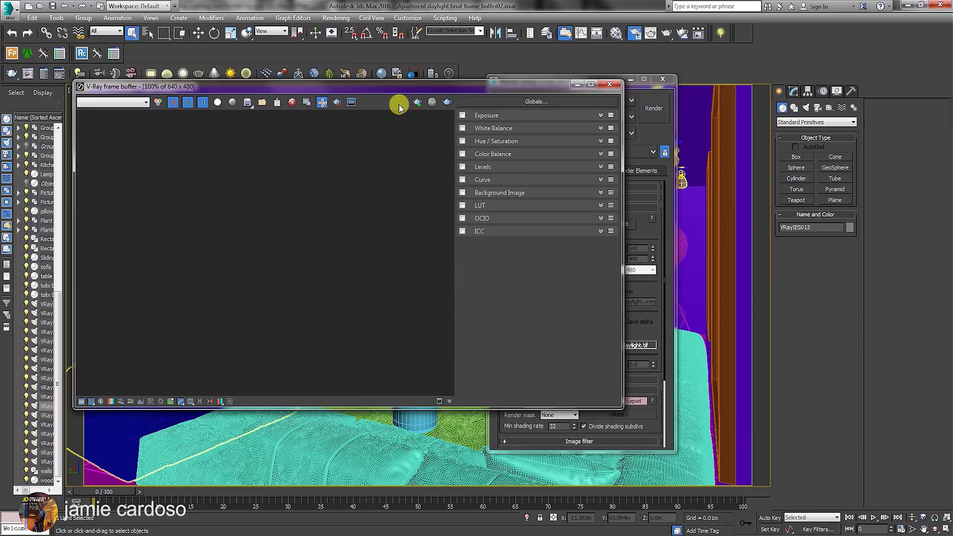
Enable and expand Exposure, try raising it to about 0.96, then undo back to 0.00.
{"action": "left_click", "coordinate": [463, 115]}
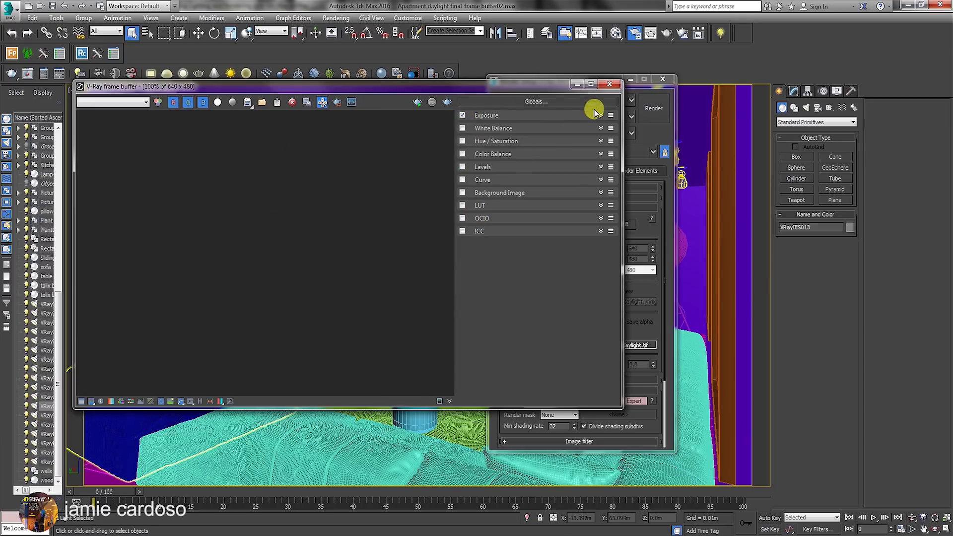
{"action": "left_click", "coordinate": [600, 117]}
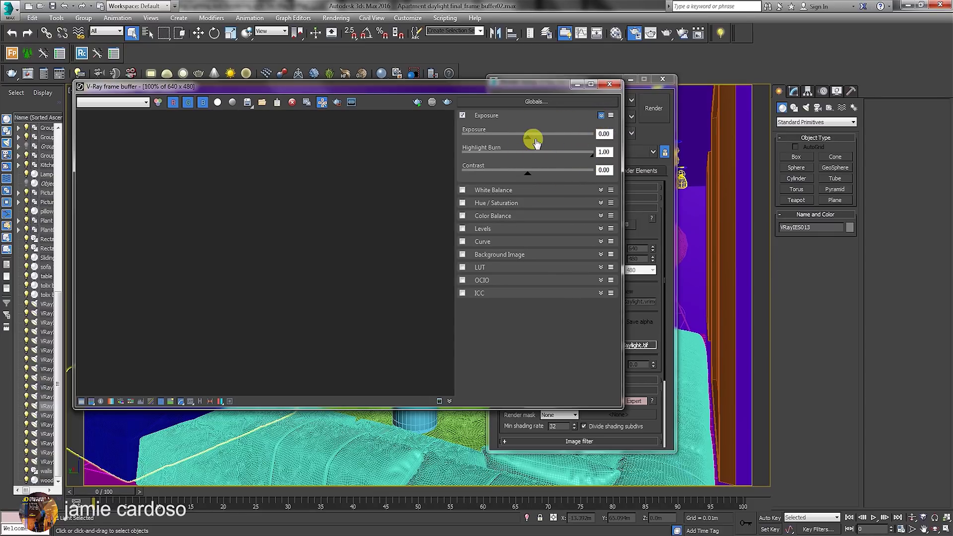
{"action": "left_click_drag", "start_coordinate": [528, 140], "coordinate": [541, 139]}
{"action": "key", "text": "ctrl+z"}
{"action": "double_click", "coordinate": [604, 134]}
Turn Exposure off and toggle the White Balance and Color Balance corrections.
{"action": "left_click", "coordinate": [600, 190]}
{"action": "left_click", "coordinate": [602, 189]}
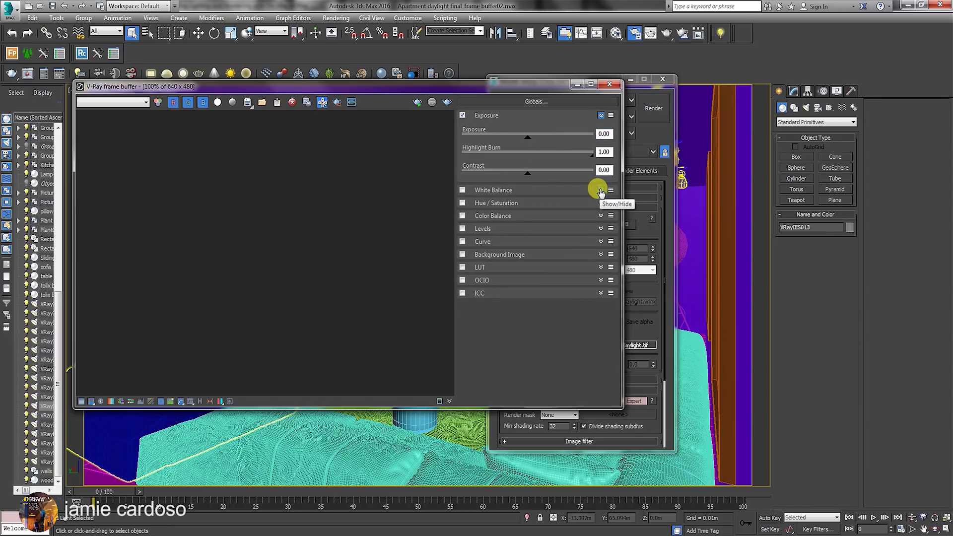
{"action": "left_click", "coordinate": [462, 116]}
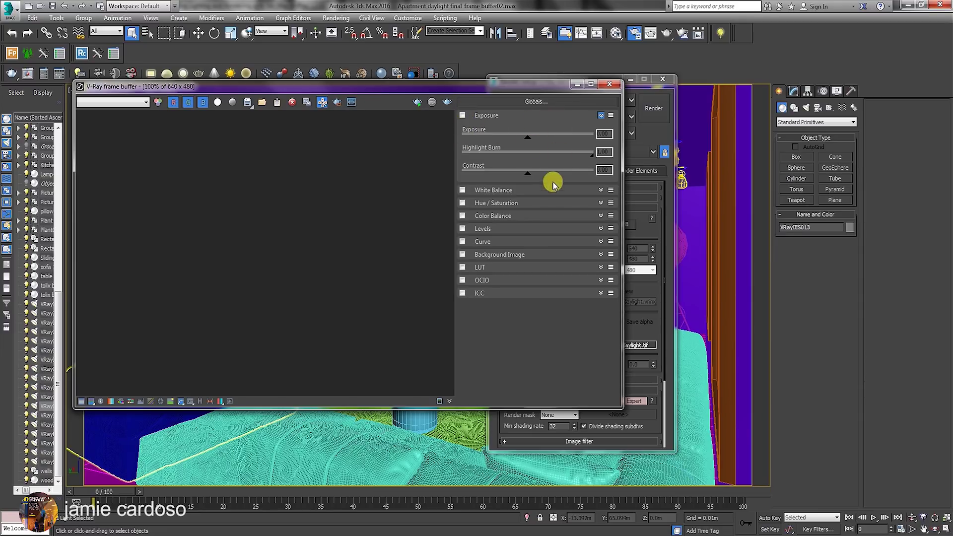
{"action": "left_click", "coordinate": [462, 191]}
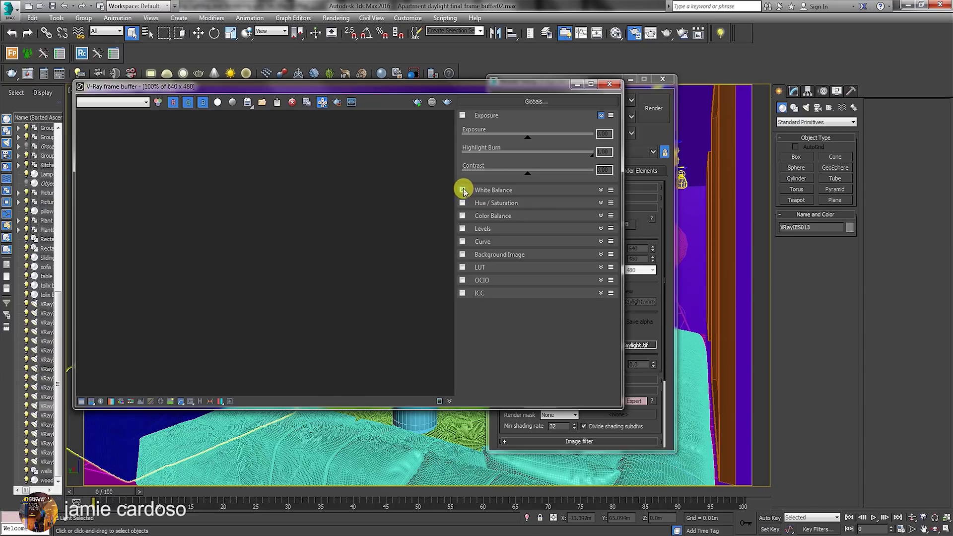
{"action": "left_click", "coordinate": [463, 216]}
{"action": "left_click", "coordinate": [602, 216]}
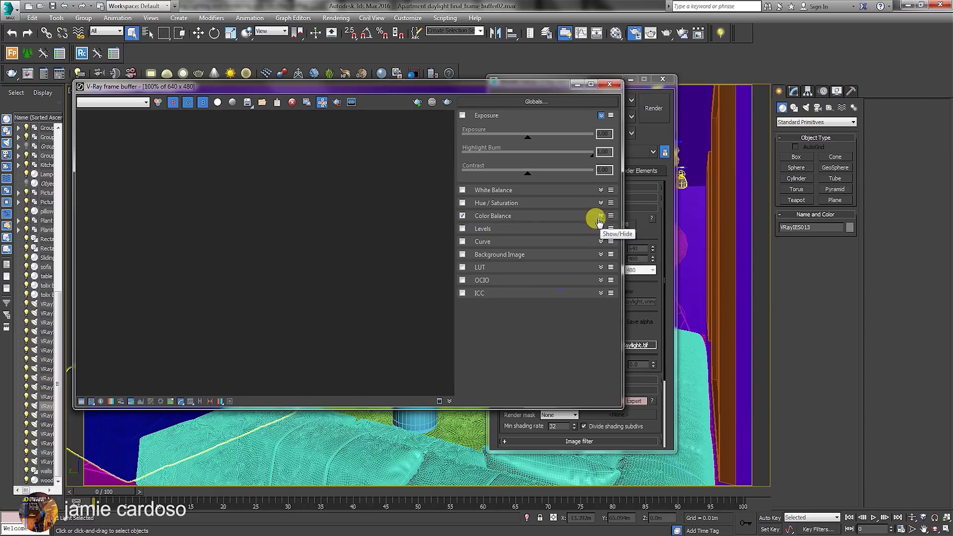
Expand and enable Background Image, bringing up its image file chooser.
{"action": "left_click", "coordinate": [501, 254]}
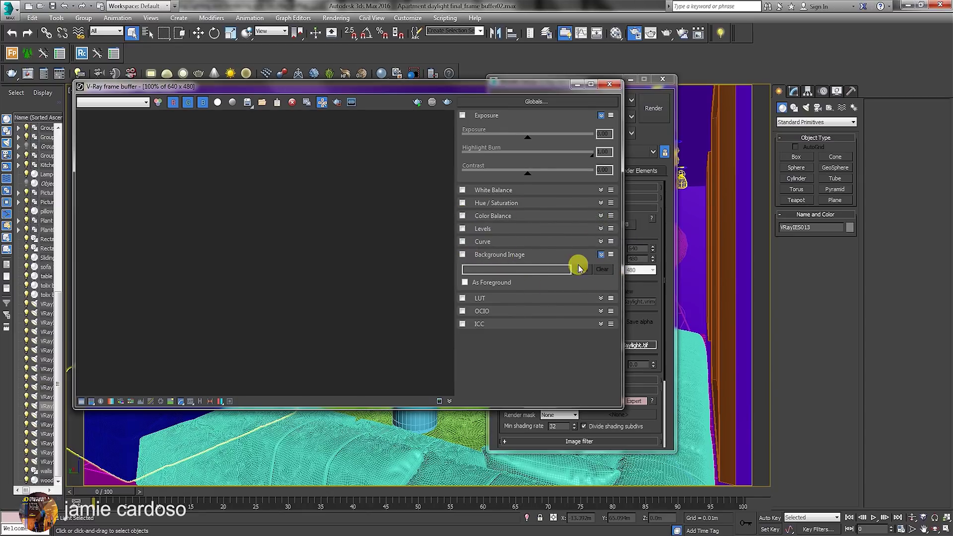
{"action": "left_click", "coordinate": [463, 254]}
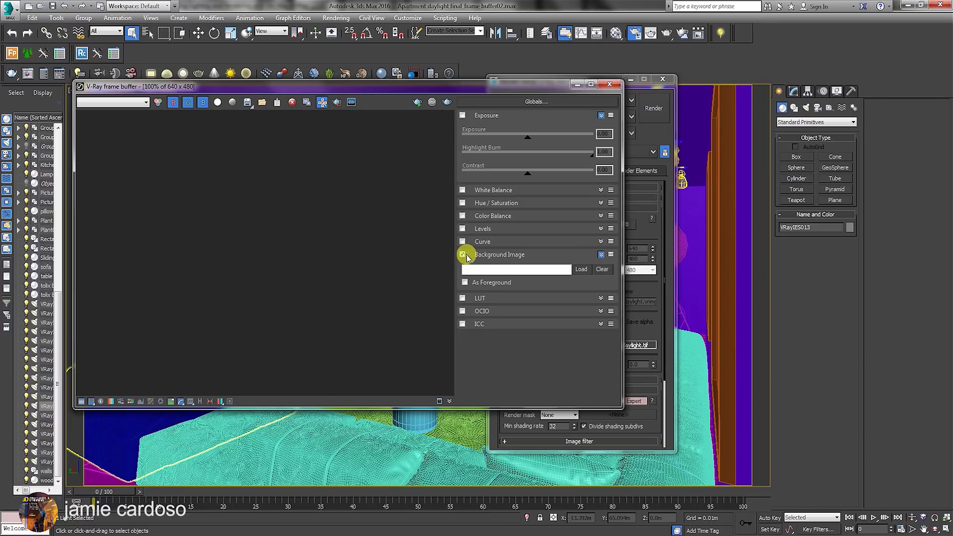
{"action": "left_click", "coordinate": [579, 271]}
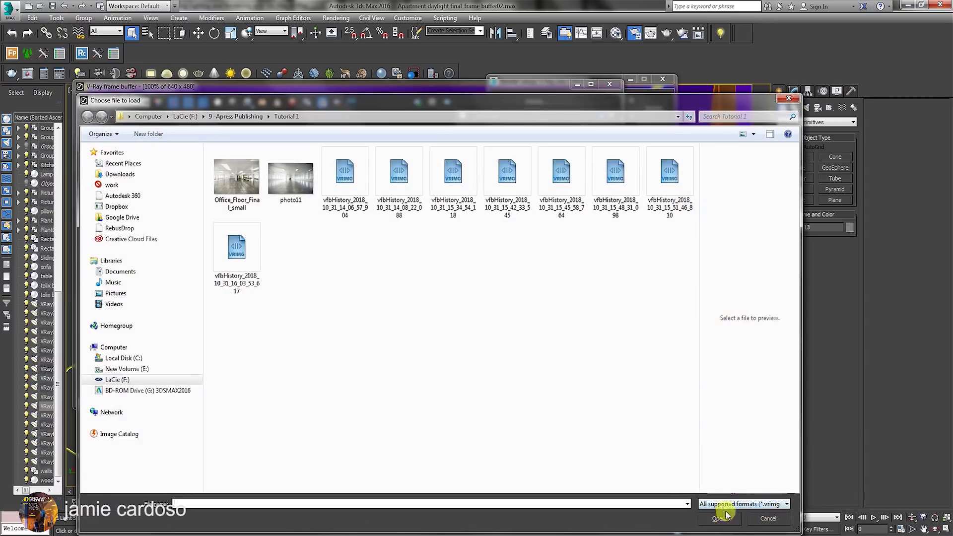
Close the background image chooser without loading and switch Background Image off.
{"action": "left_click", "coordinate": [347, 190]}
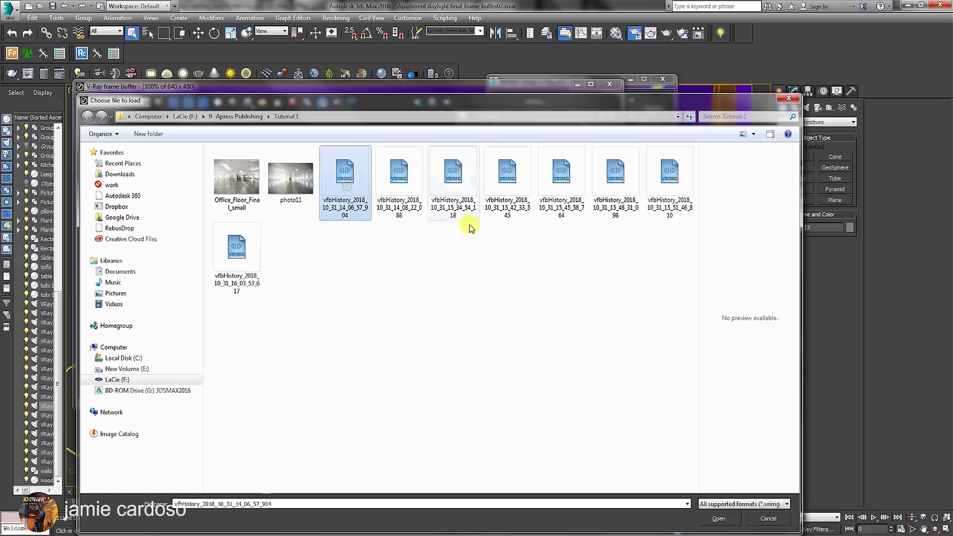
{"action": "left_click", "coordinate": [769, 519]}
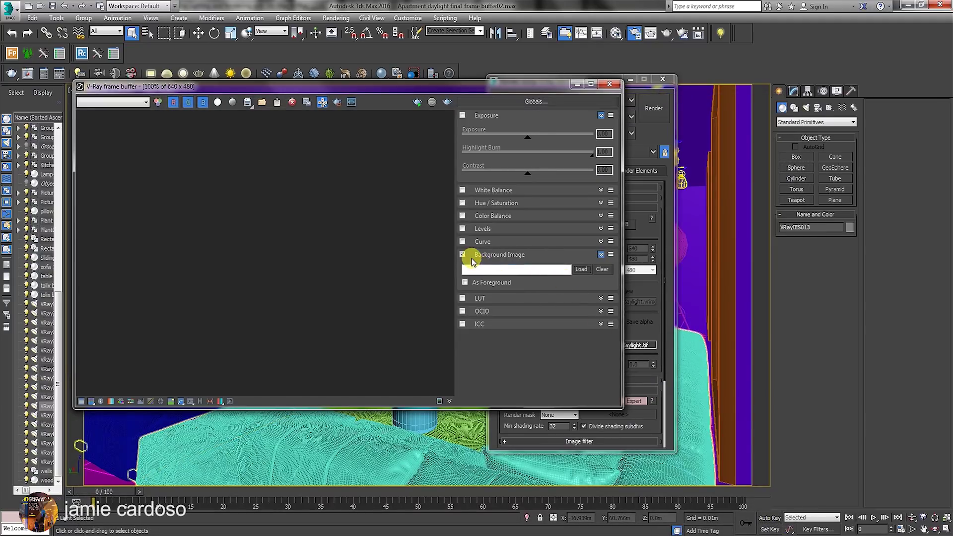
{"action": "left_click", "coordinate": [462, 254]}
Enable saving a V-Ray raw image file, opening and closing its save dialog.
{"action": "mouse_move", "coordinate": [547, 90]}
{"action": "left_mouse_down"}
{"action": "mouse_move", "coordinate": [526, 102]}
{"action": "mouse_move", "coordinate": [655, 62]}
{"action": "left_mouse_up"}
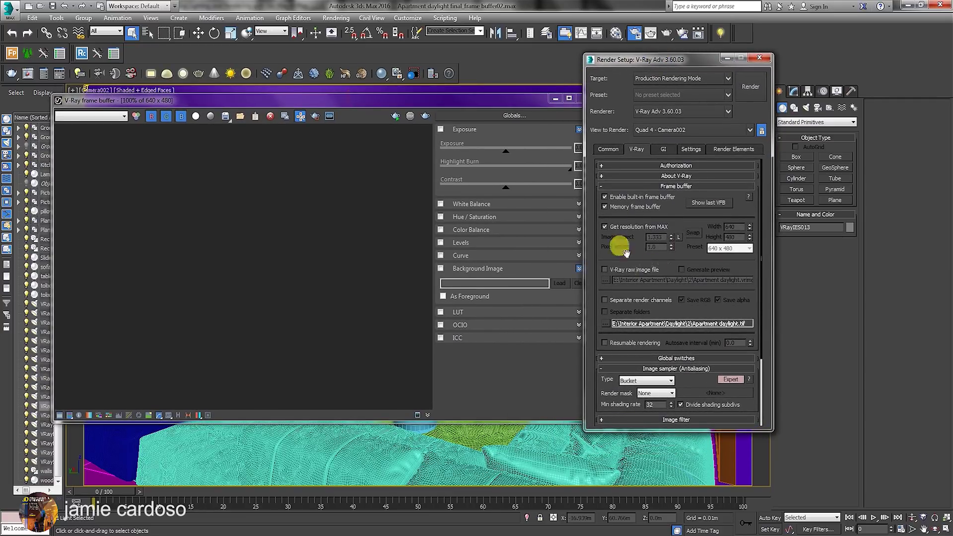
{"action": "left_click", "coordinate": [605, 270]}
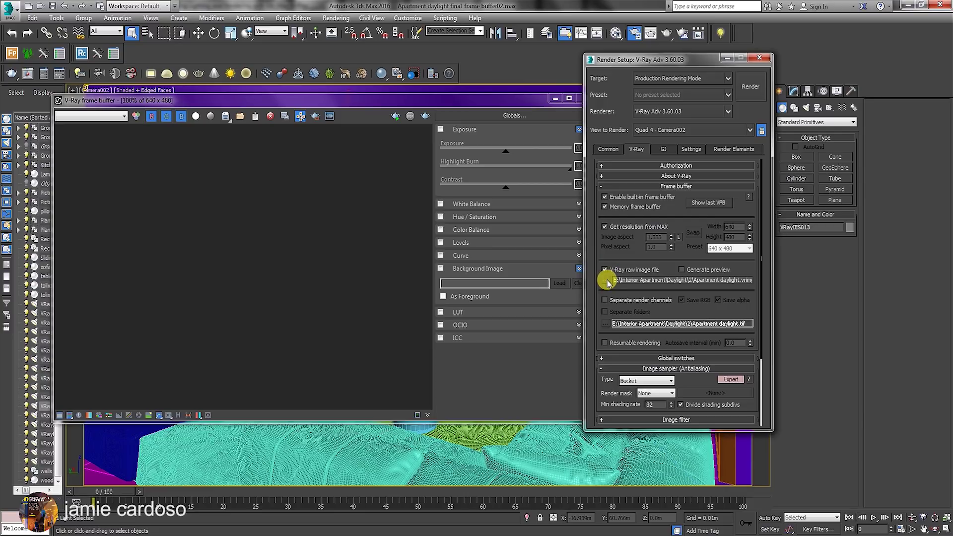
{"action": "left_click", "coordinate": [606, 280]}
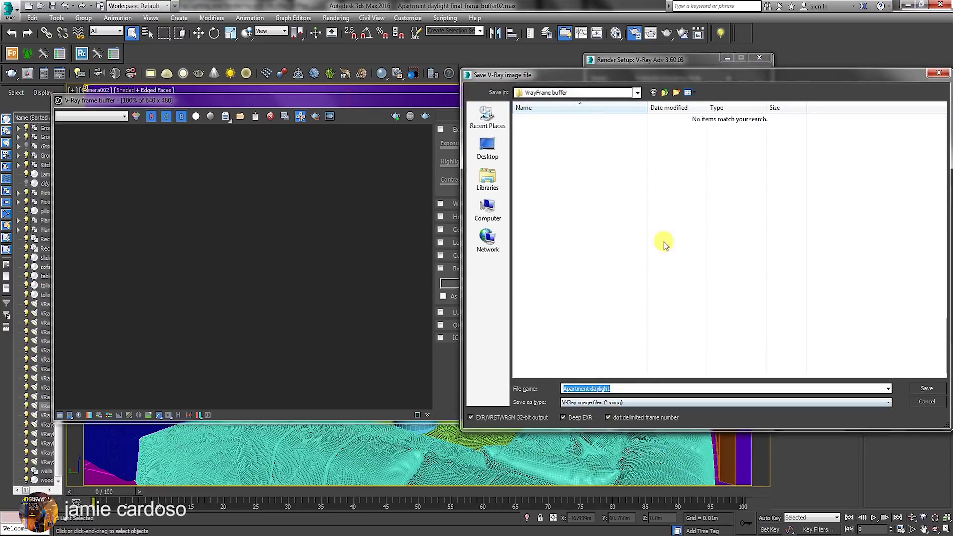
{"action": "left_click_drag", "start_coordinate": [655, 74], "coordinate": [601, 54]}
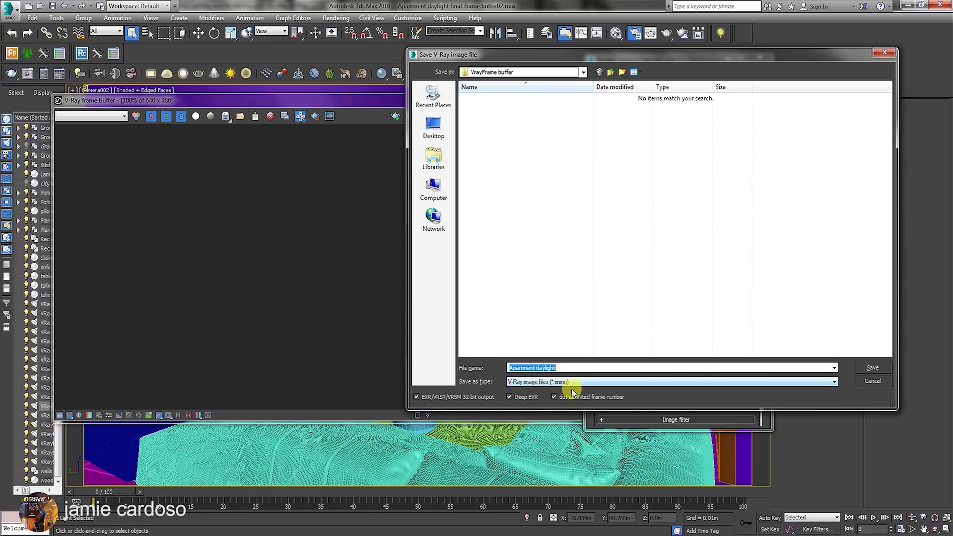
{"action": "left_click", "coordinate": [872, 381]}
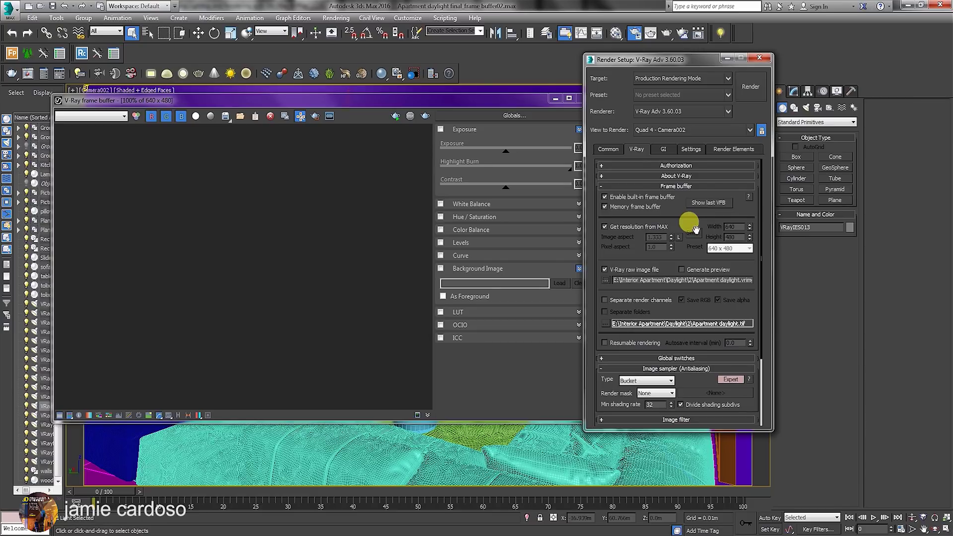
{"action": "left_click", "coordinate": [506, 100]}
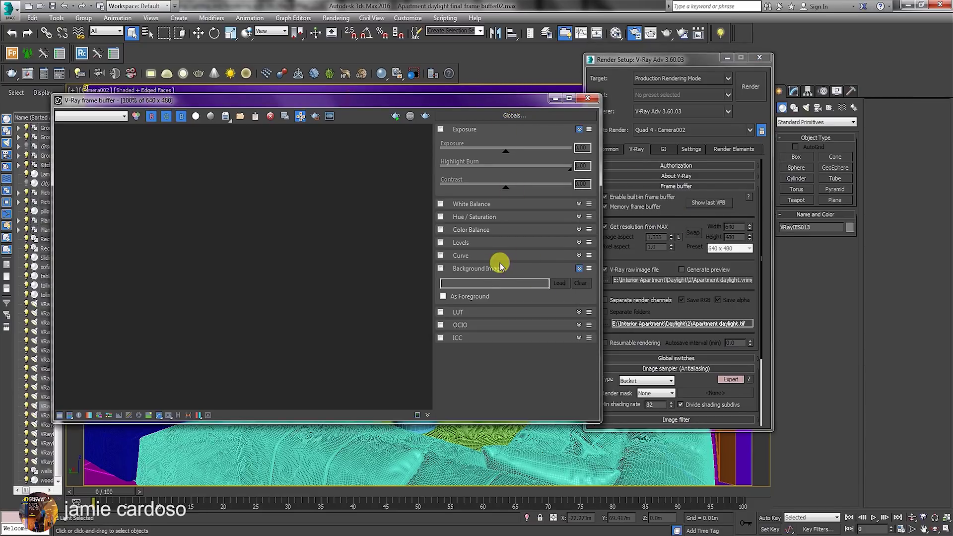
Re-enable Background Image, cancel its file chooser, and switch it off again.
{"action": "left_click", "coordinate": [441, 268]}
{"action": "left_click", "coordinate": [557, 284]}
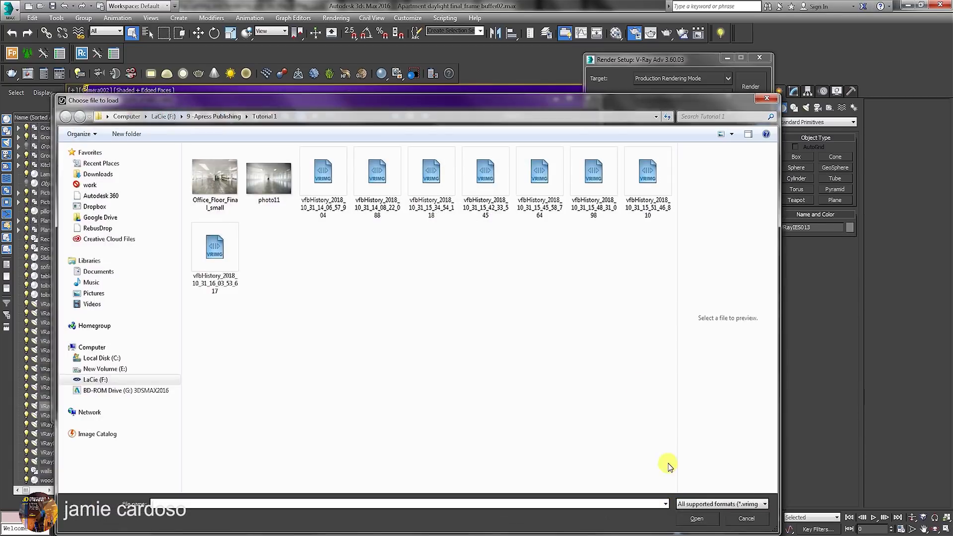
{"action": "left_click", "coordinate": [747, 518]}
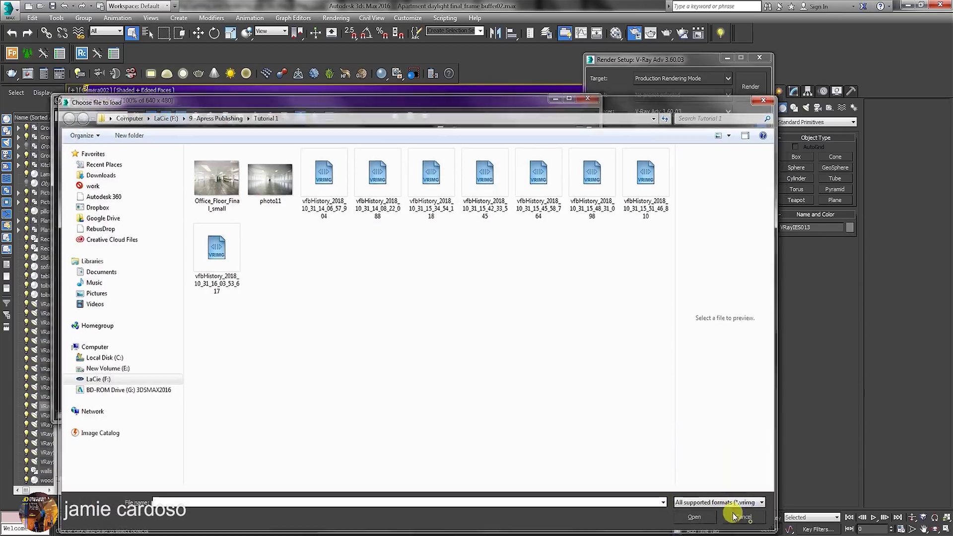
{"action": "left_click", "coordinate": [441, 270]}
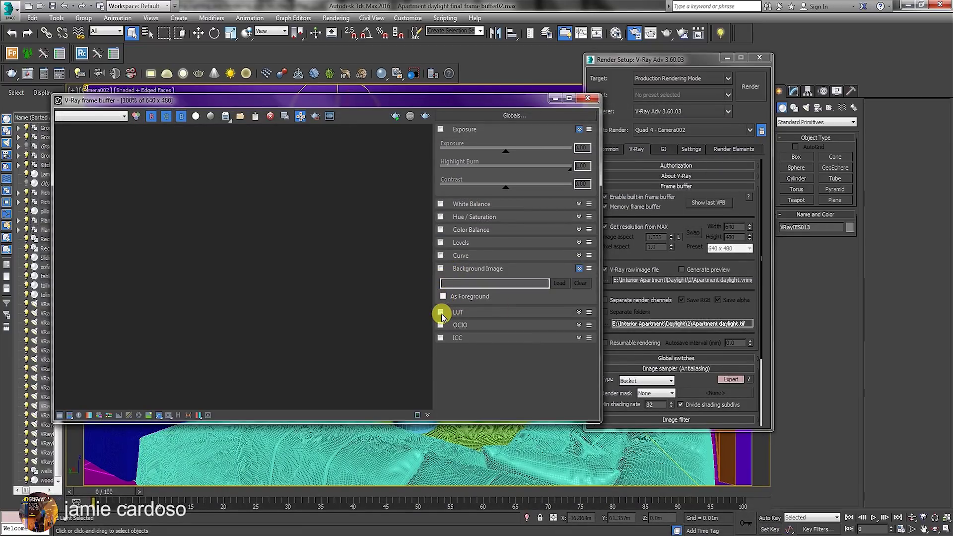
Expand LUT, cancel loading a LUT file, and turn the LUT correction off.
{"action": "left_click", "coordinate": [579, 313]}
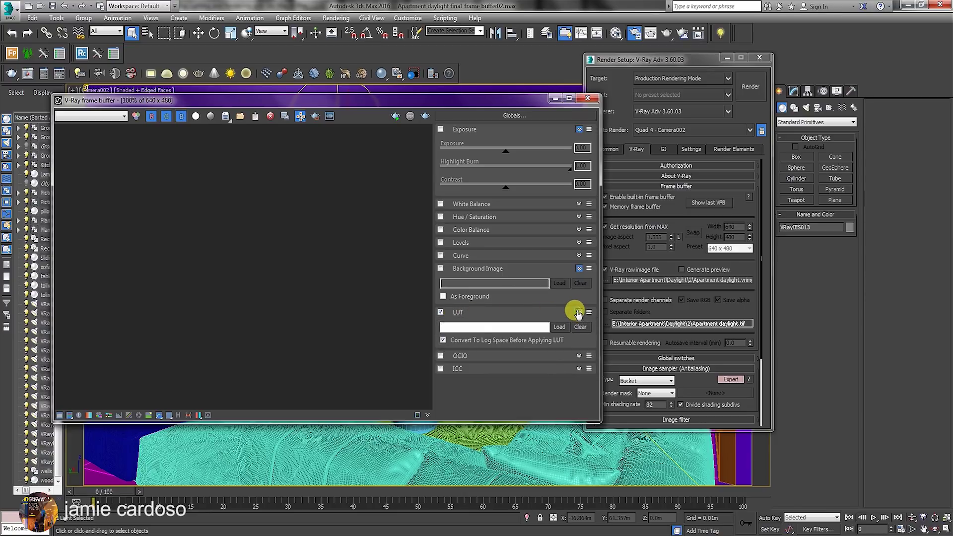
{"action": "left_click", "coordinate": [559, 326]}
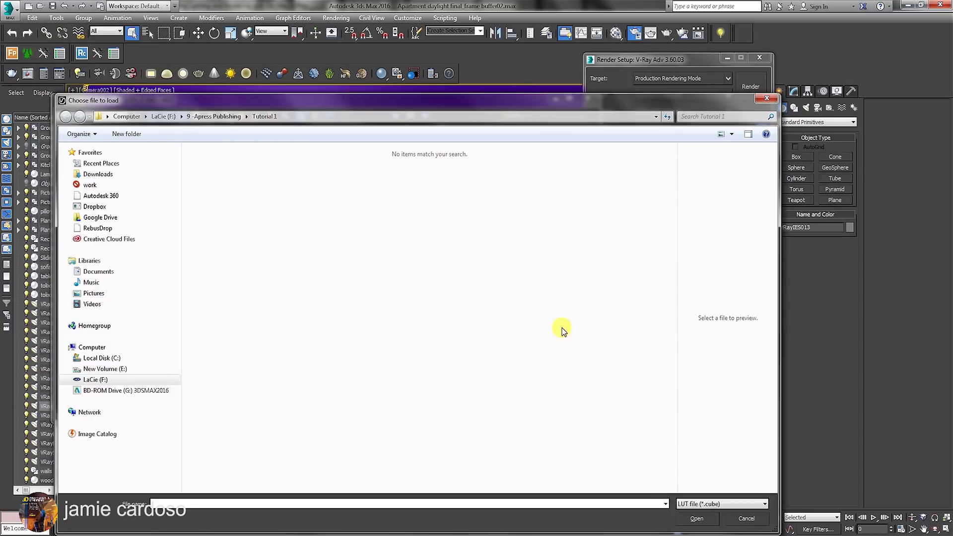
{"action": "left_click", "coordinate": [745, 519]}
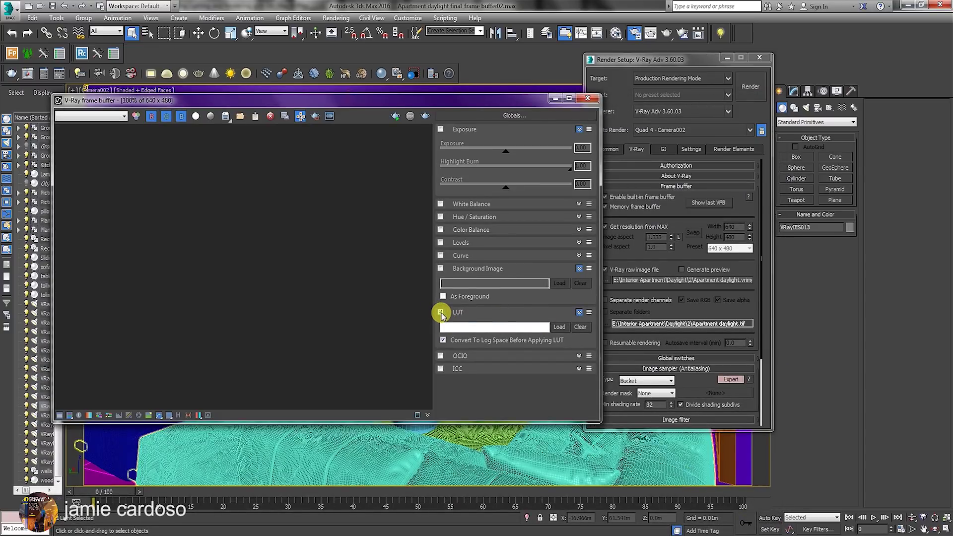
{"action": "left_click", "coordinate": [442, 314]}
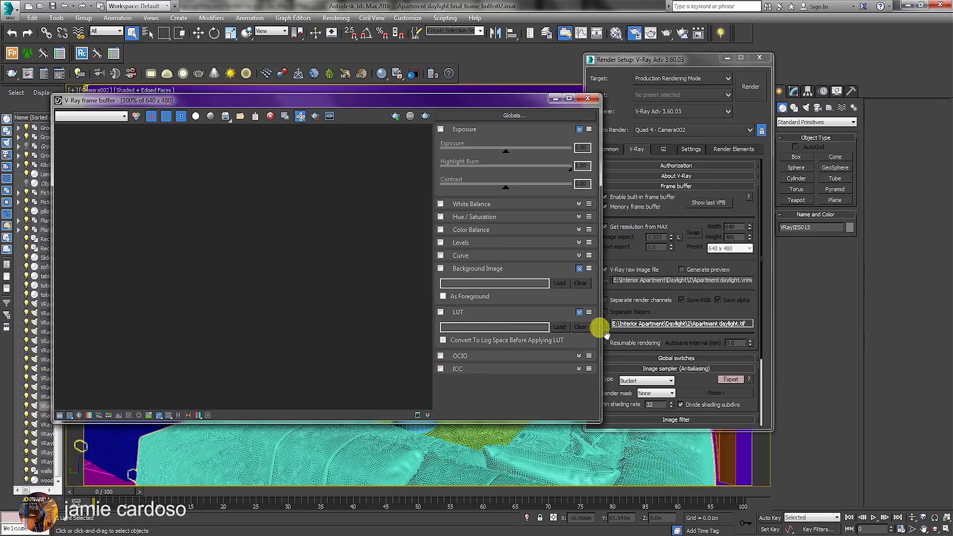
Expand and collapse OCIO, then collapse the Background Image and LUT rollouts.
{"action": "left_click", "coordinate": [579, 357]}
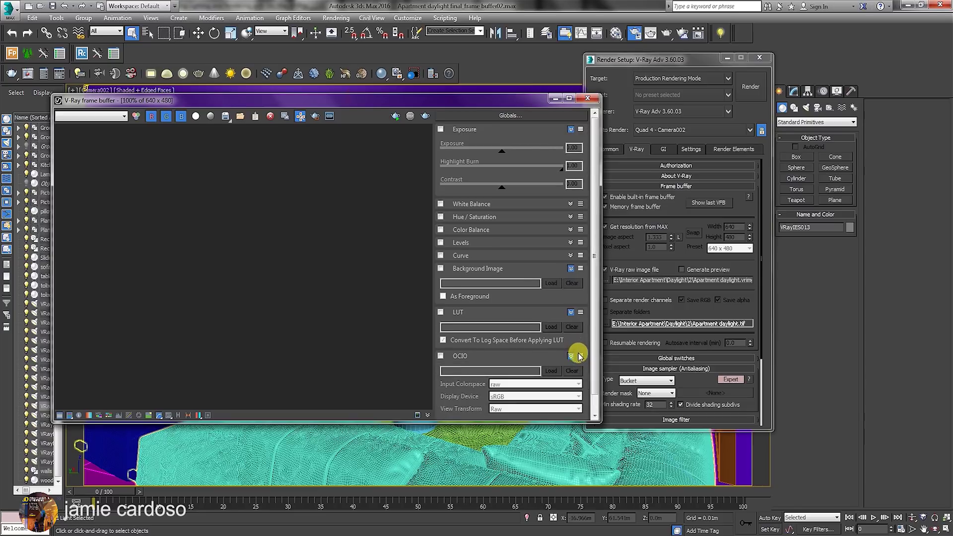
{"action": "left_click", "coordinate": [579, 356]}
{"action": "left_click", "coordinate": [579, 269]}
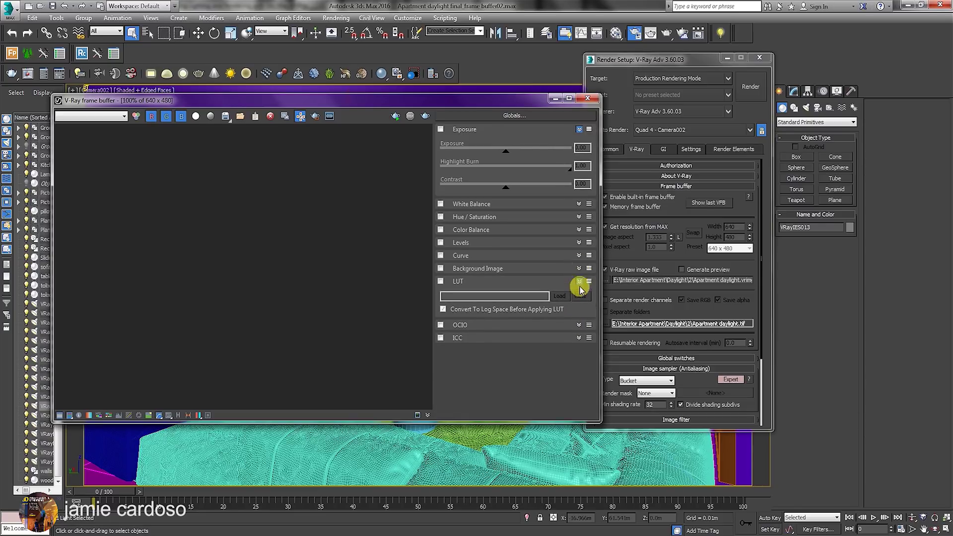
{"action": "left_click", "coordinate": [579, 282]}
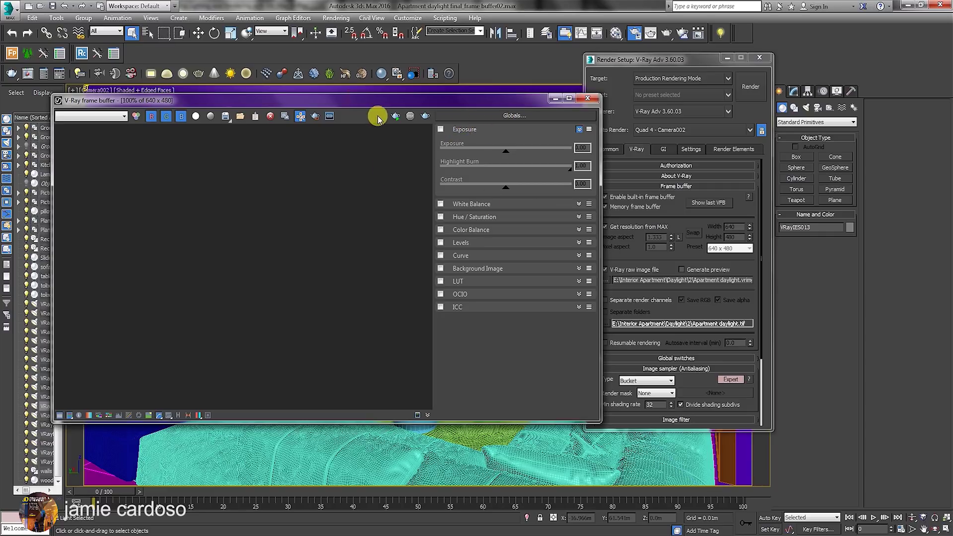
{"action": "left_click_drag", "start_coordinate": [379, 99], "coordinate": [422, 102]}
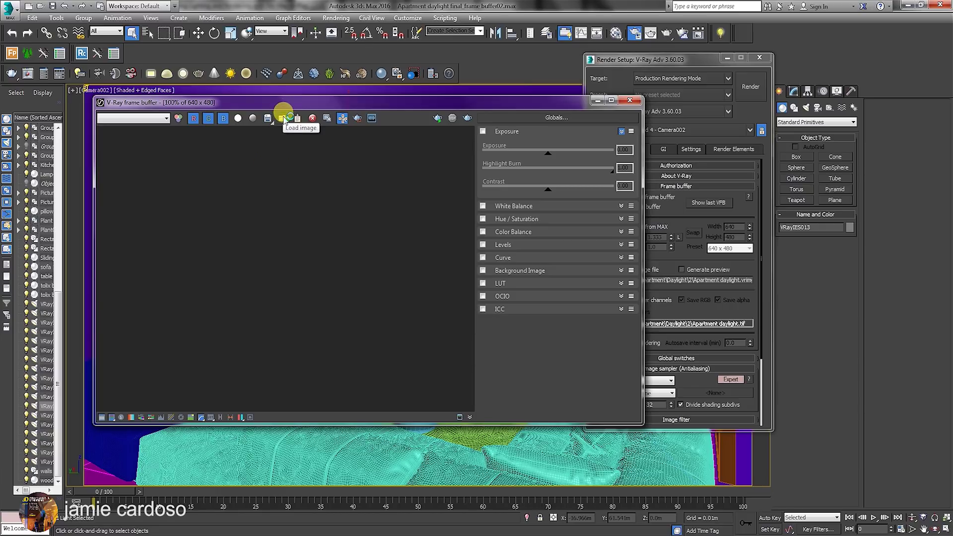
{"action": "left_click", "coordinate": [283, 118]}
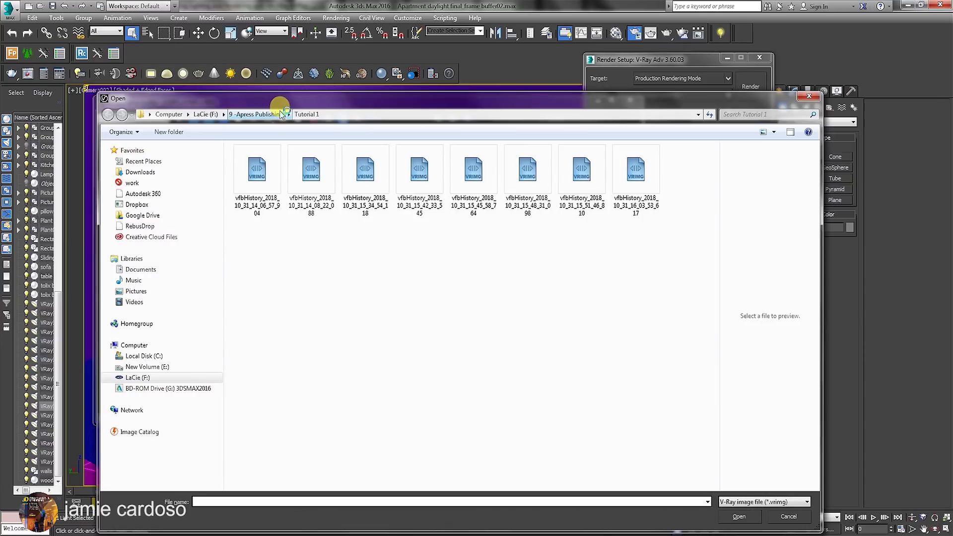
{"action": "left_click", "coordinate": [767, 502]}
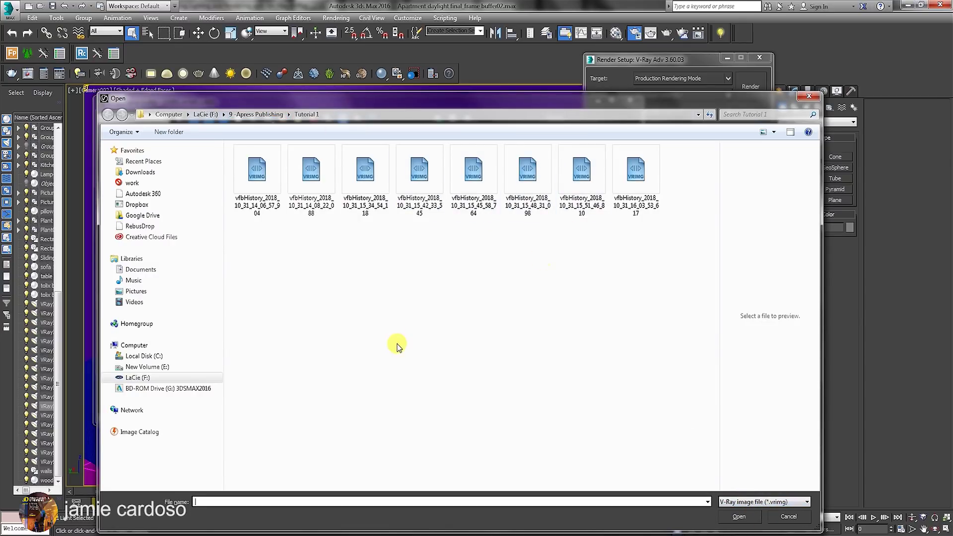
{"action": "key", "text": "Escape"}
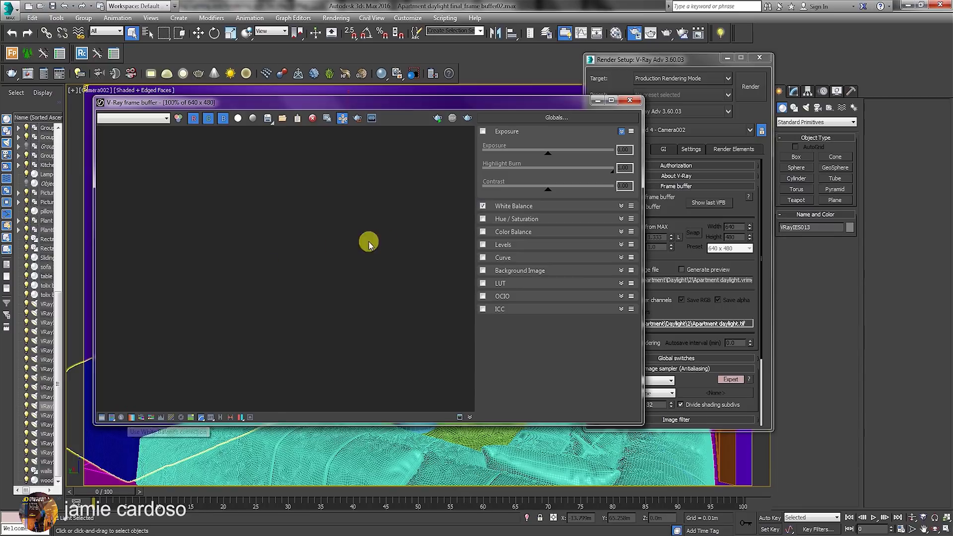
Expand White Balance, then switch the levels and exposure corrections off from the bottom toolbar.
{"action": "left_click", "coordinate": [131, 418]}
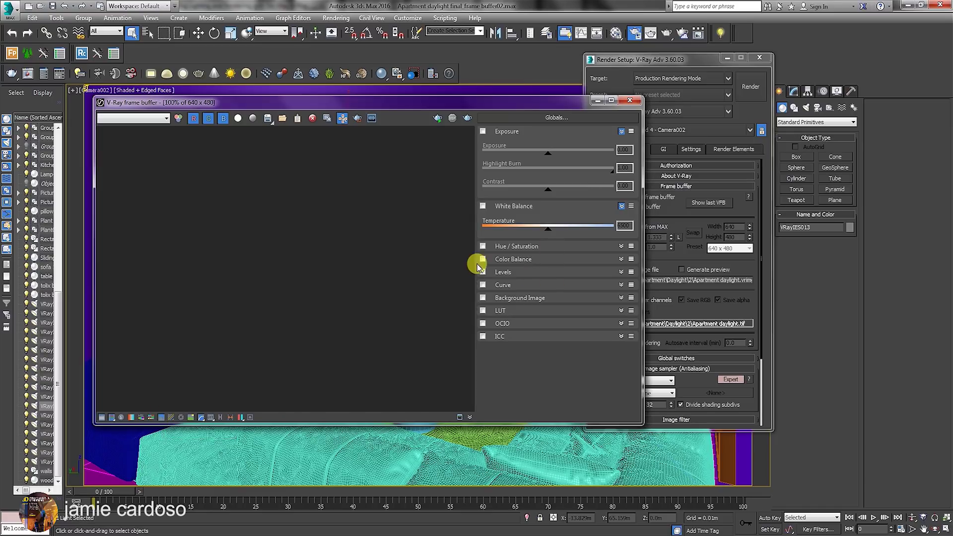
{"action": "left_click", "coordinate": [160, 447]}
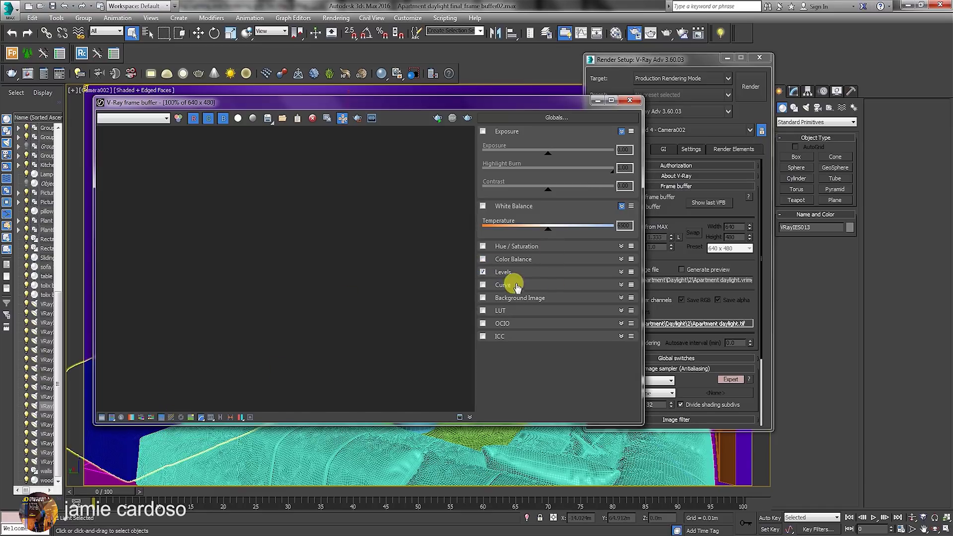
{"action": "left_click", "coordinate": [159, 422]}
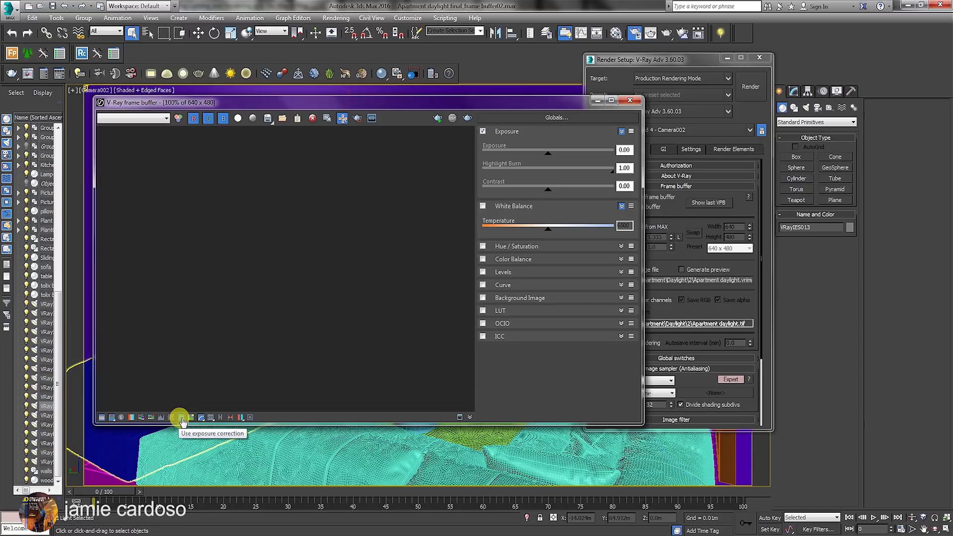
{"action": "left_click", "coordinate": [182, 420]}
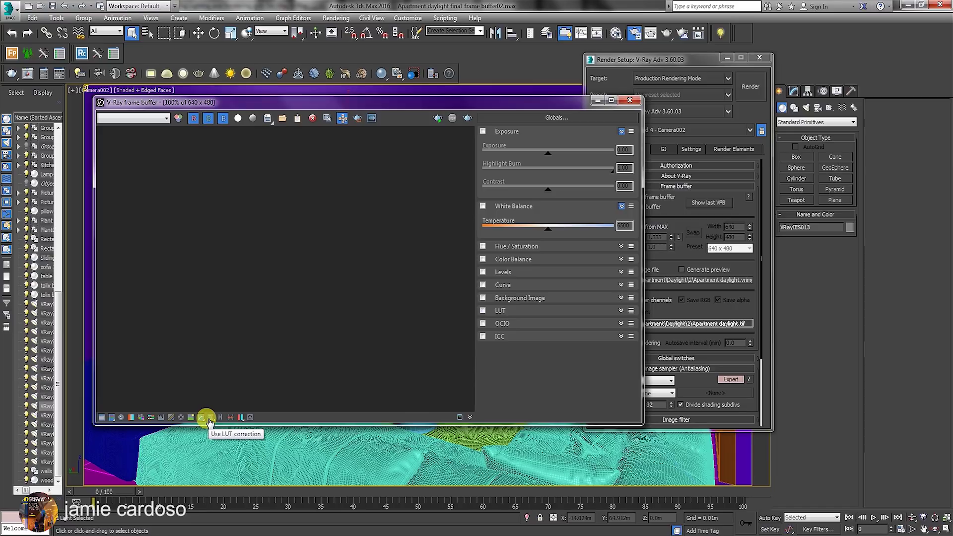
Show the VFB history panel and shift the frame buffer window right and down.
{"action": "left_click", "coordinate": [222, 418]}
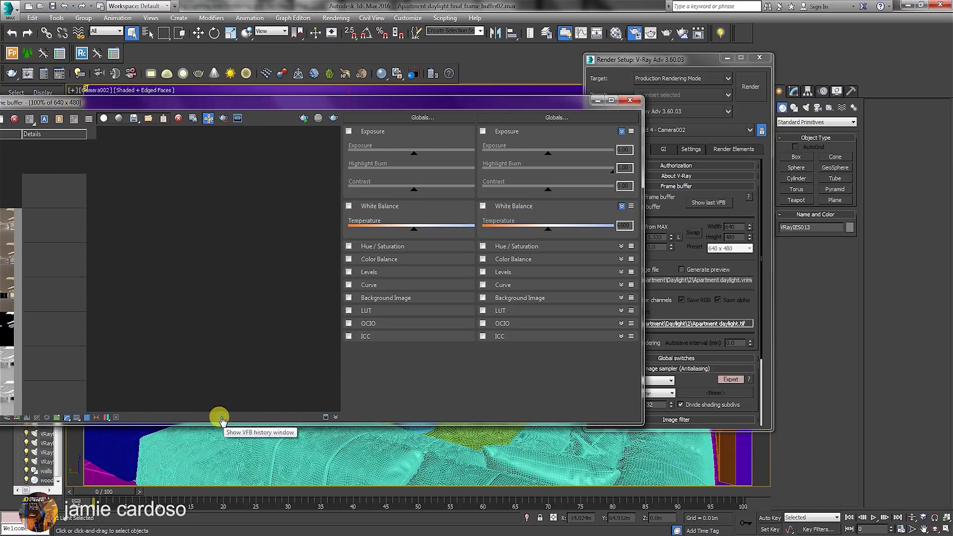
{"action": "left_click_drag", "start_coordinate": [51, 102], "coordinate": [134, 112]}
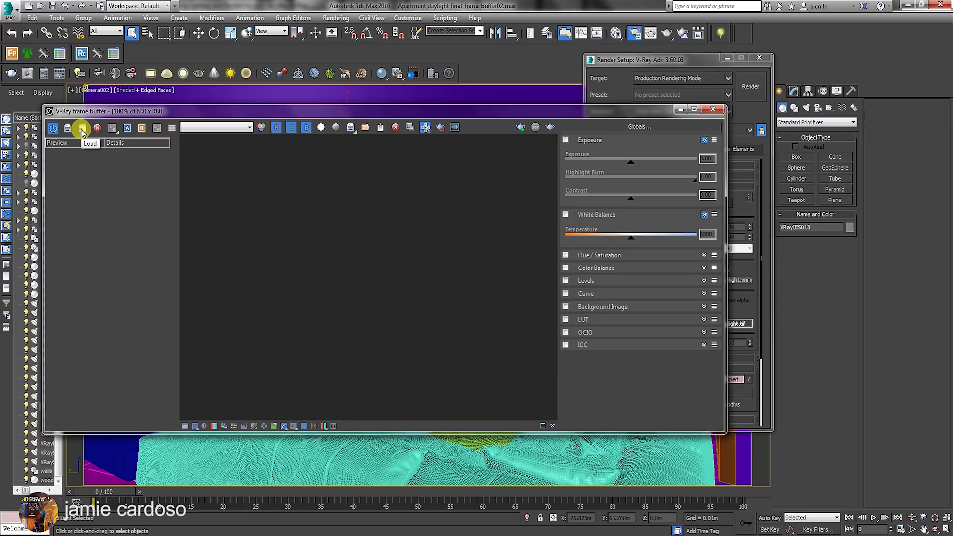
Open History Settings and set the history folder to Tutorial 1.
{"action": "left_click", "coordinate": [172, 131]}
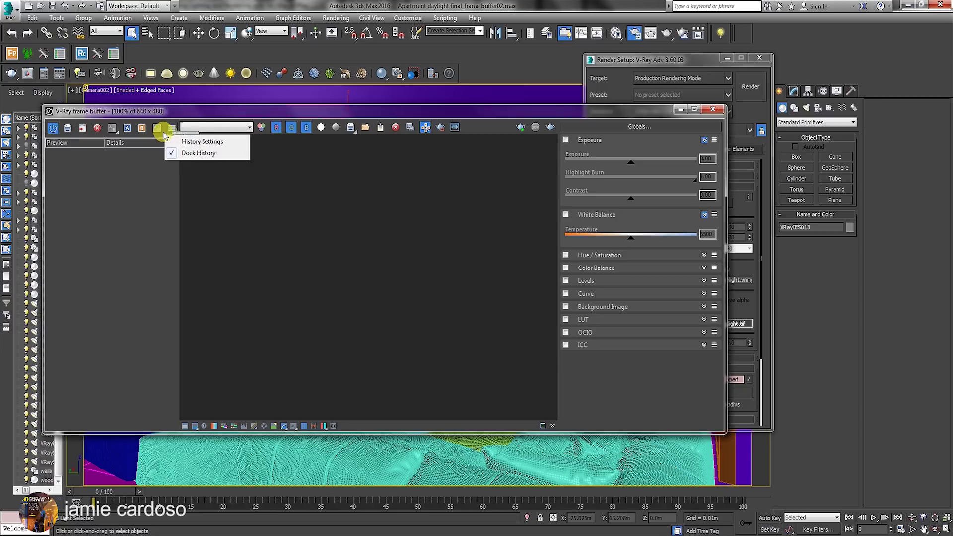
{"action": "left_click", "coordinate": [210, 142]}
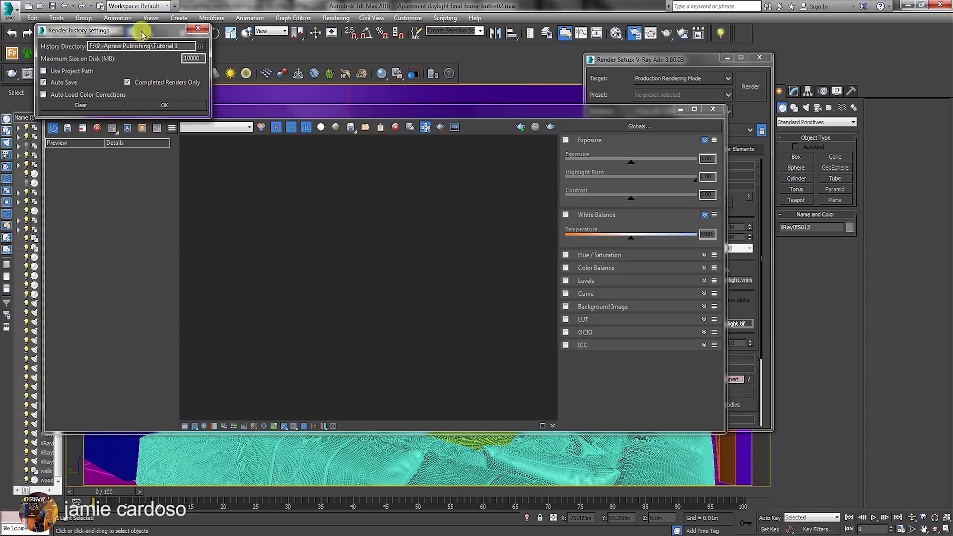
{"action": "left_click_drag", "start_coordinate": [136, 26], "coordinate": [334, 195]}
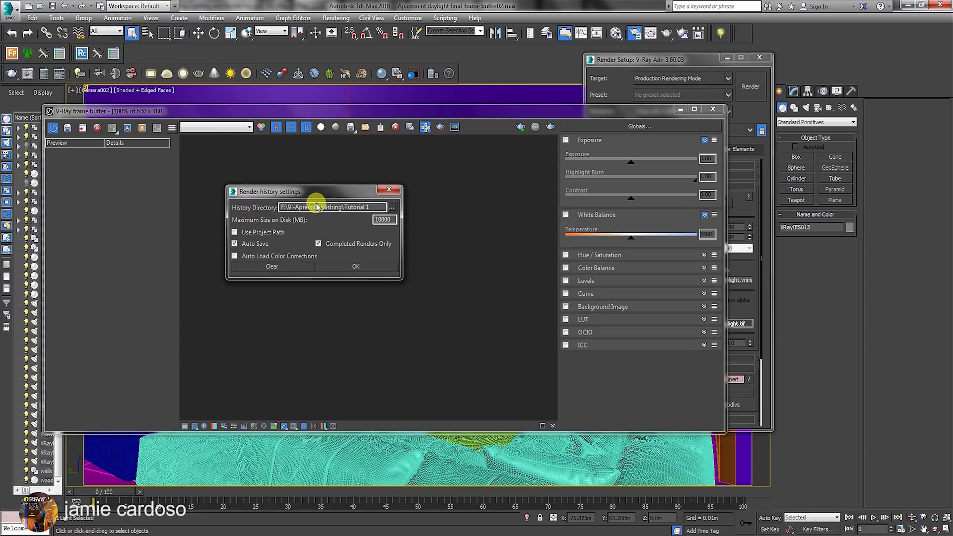
{"action": "left_click_drag", "start_coordinate": [340, 208], "coordinate": [248, 206]}
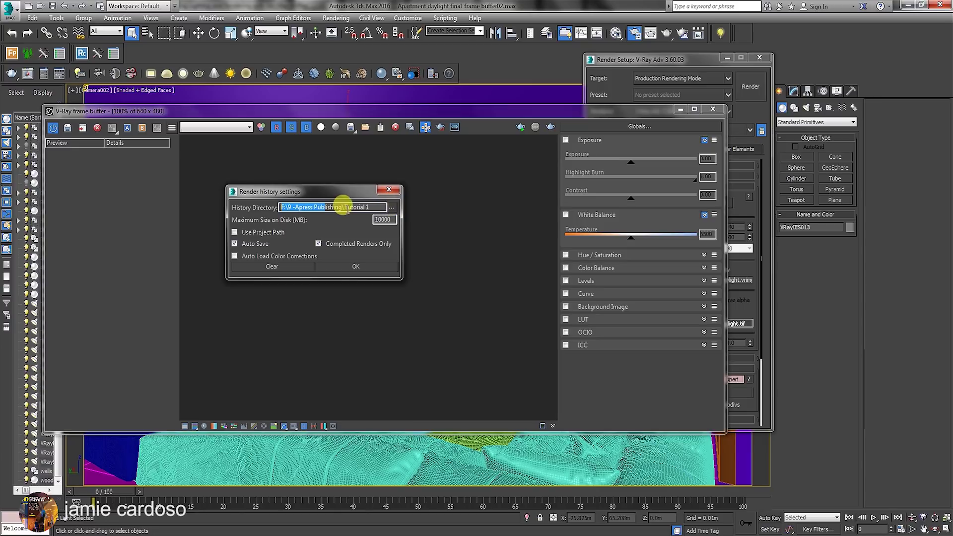
{"action": "left_click", "coordinate": [391, 207]}
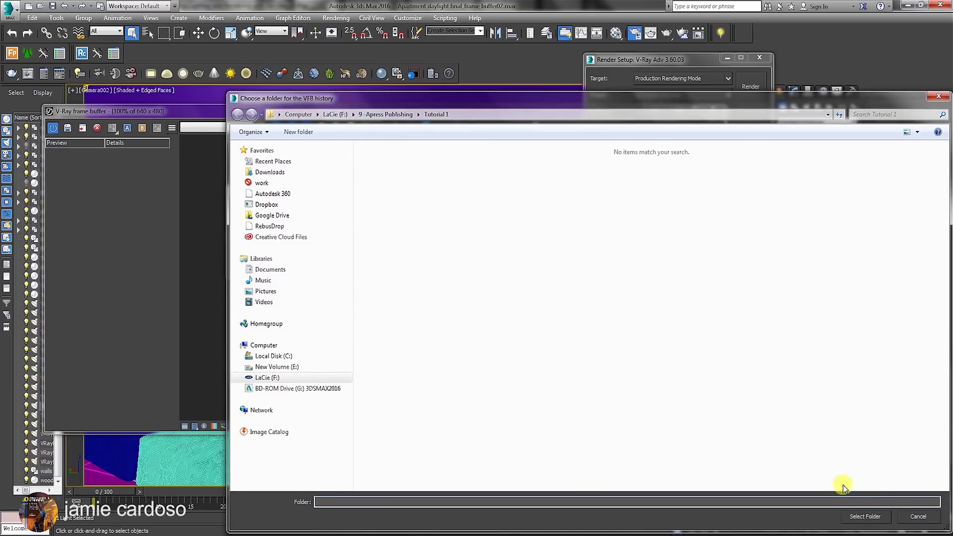
{"action": "left_click", "coordinate": [886, 518]}
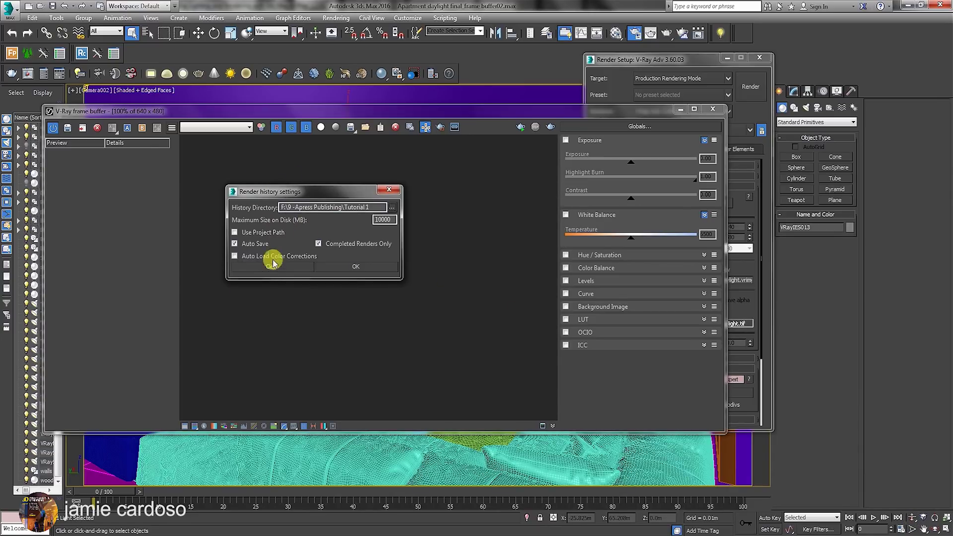
Set the 10000 MB disk limit, leave Auto Save on, and confirm the settings.
{"action": "left_click_drag", "start_coordinate": [386, 221], "coordinate": [333, 217]}
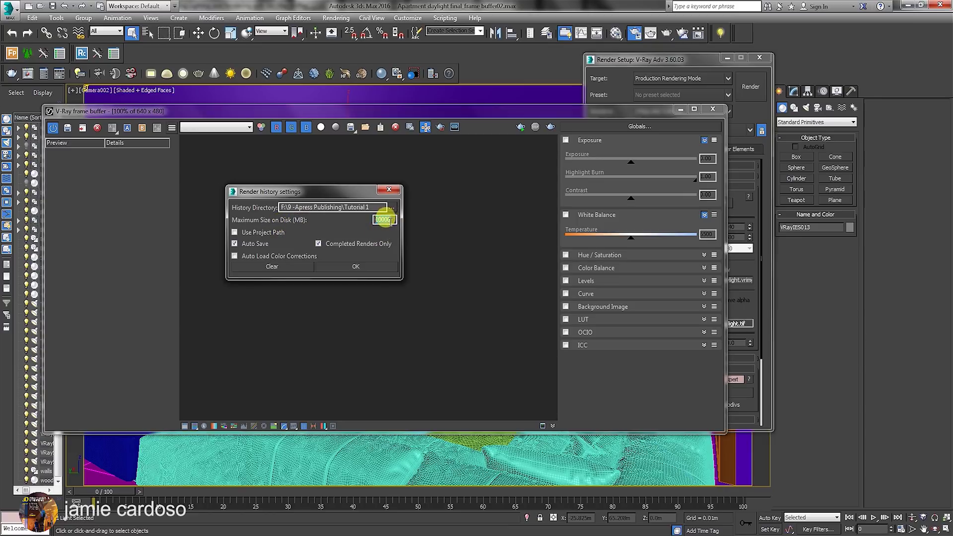
{"action": "left_click", "coordinate": [382, 219]}
{"action": "double_click", "coordinate": [382, 219]}
{"action": "left_click", "coordinate": [381, 219]}
{"action": "double_click", "coordinate": [378, 219]}
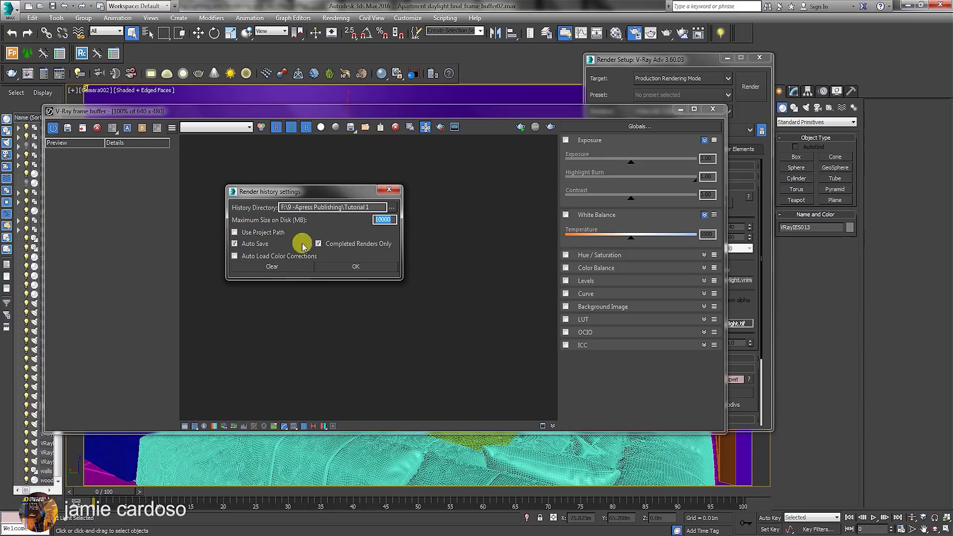
{"action": "left_click", "coordinate": [235, 244]}
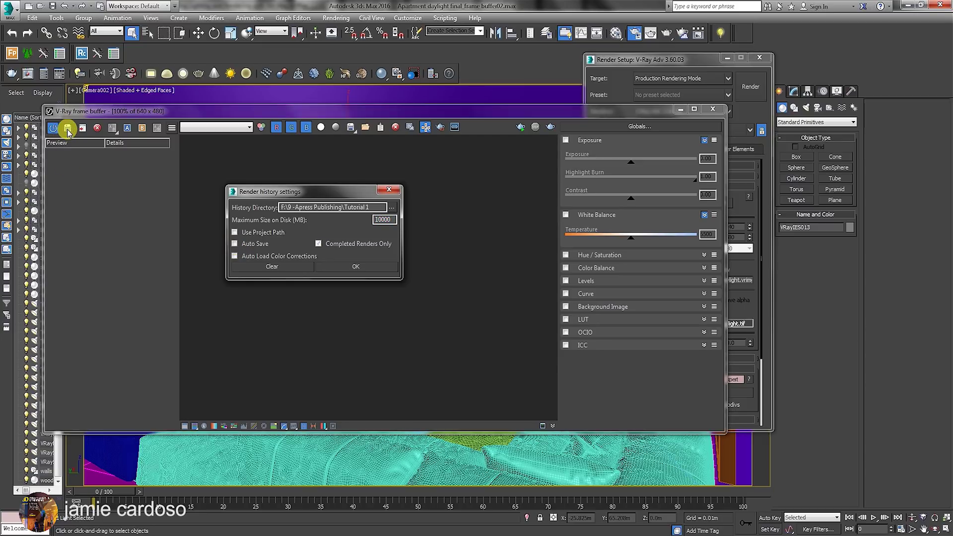
{"action": "left_click", "coordinate": [234, 243]}
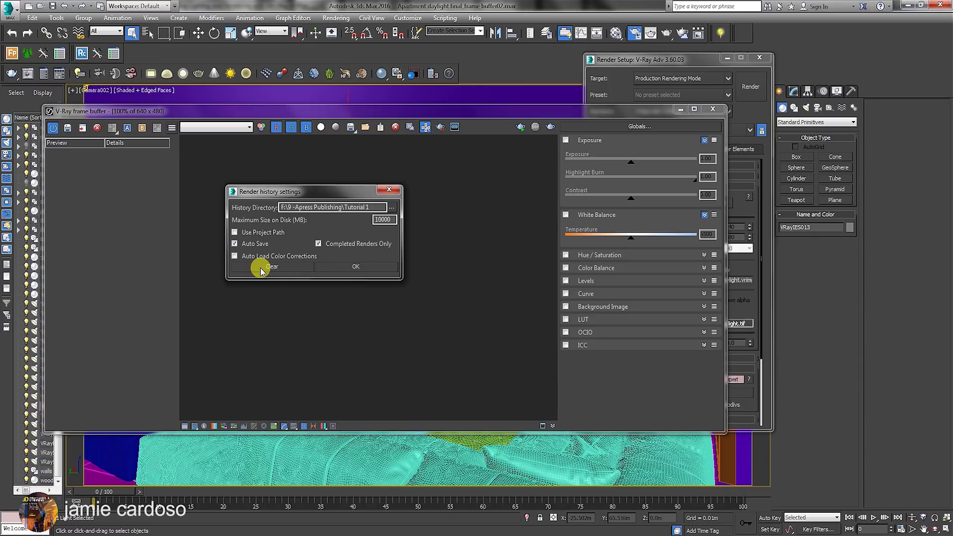
{"action": "left_click", "coordinate": [354, 266]}
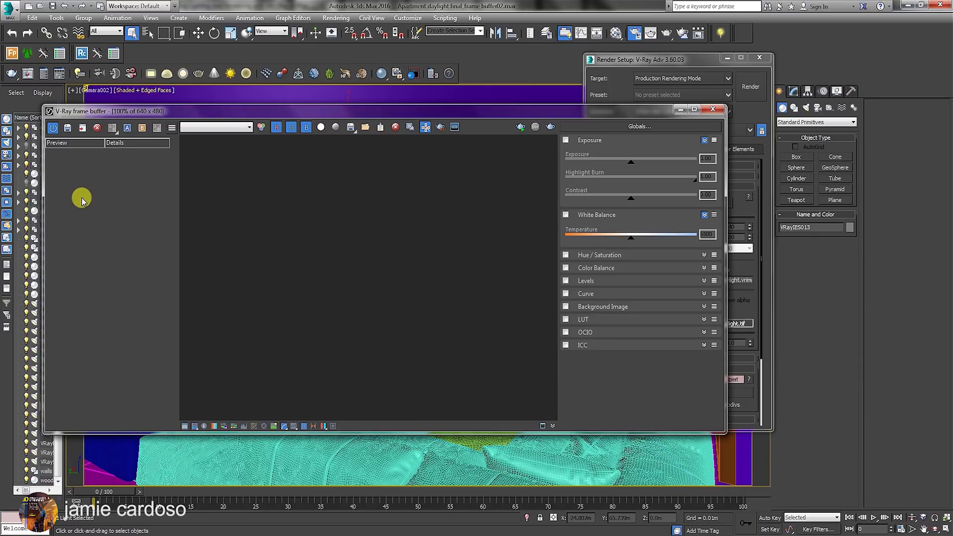
Toggle VFB history off and back on, leaving it enabled, and show the image save options.
{"action": "left_click", "coordinate": [51, 129]}
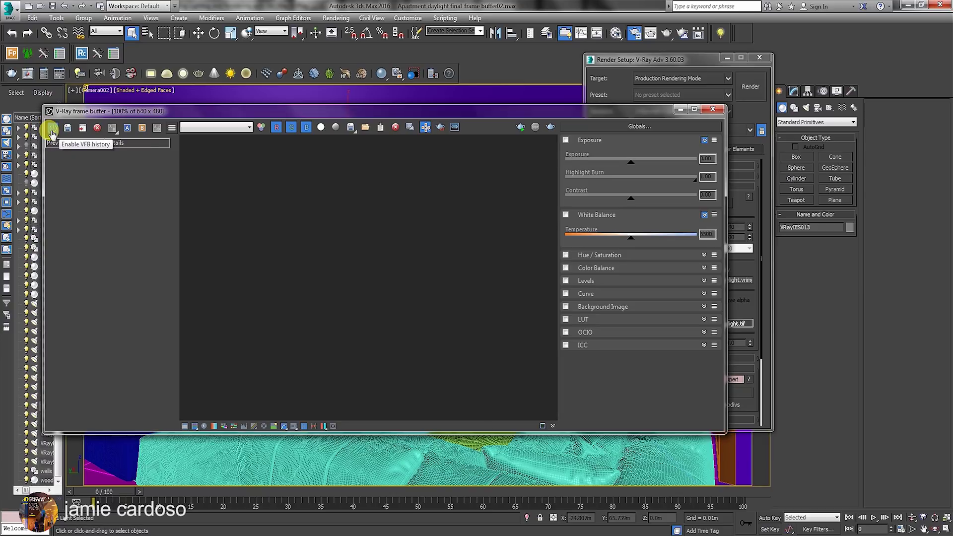
{"action": "left_click", "coordinate": [52, 131]}
{"action": "left_click", "coordinate": [52, 130]}
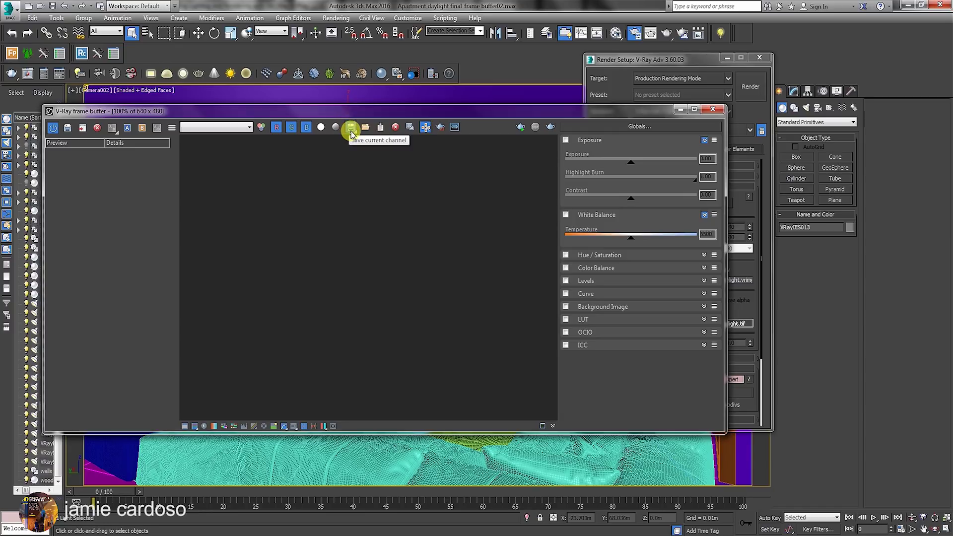
{"action": "left_click", "coordinate": [351, 133]}
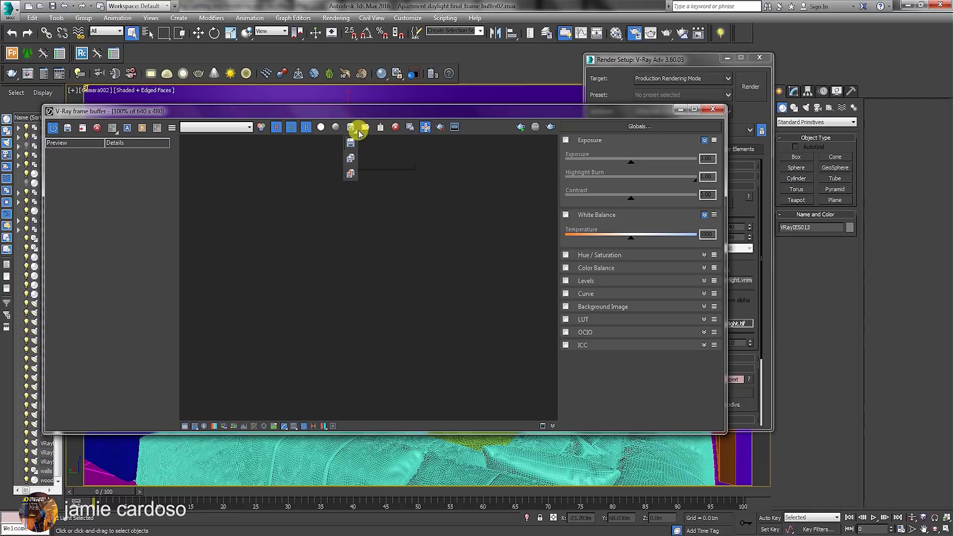
{"action": "left_click", "coordinate": [213, 127]}
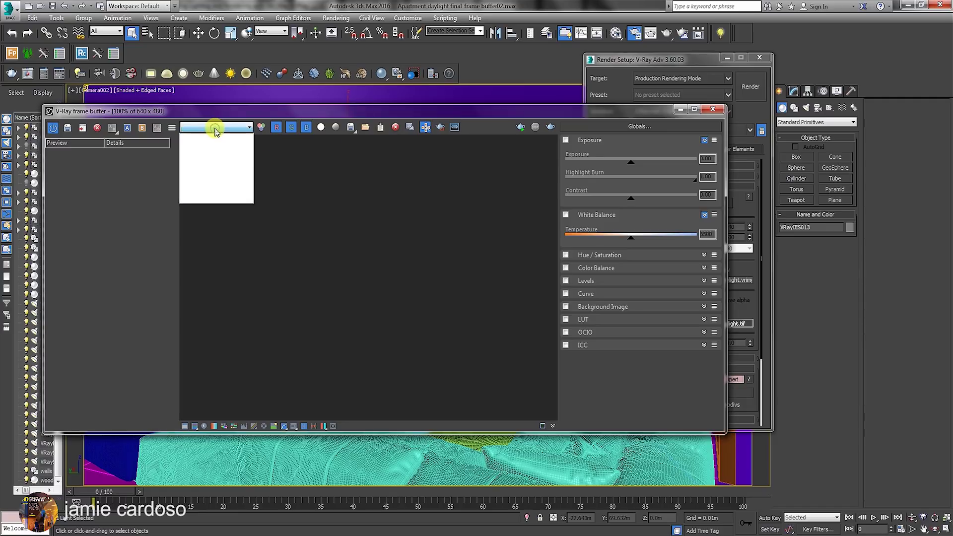
{"action": "left_click", "coordinate": [246, 112]}
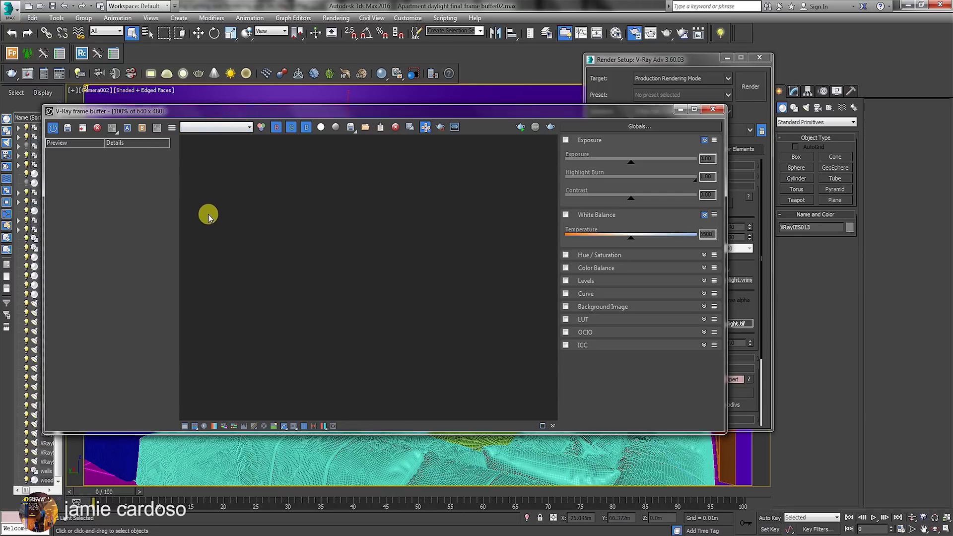
{"action": "left_click", "coordinate": [228, 128]}
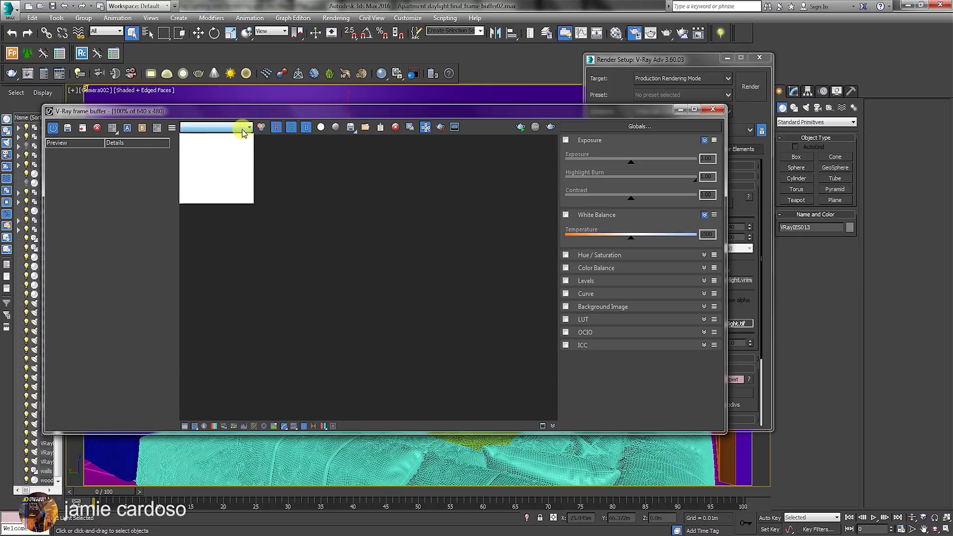
{"action": "left_click", "coordinate": [243, 127]}
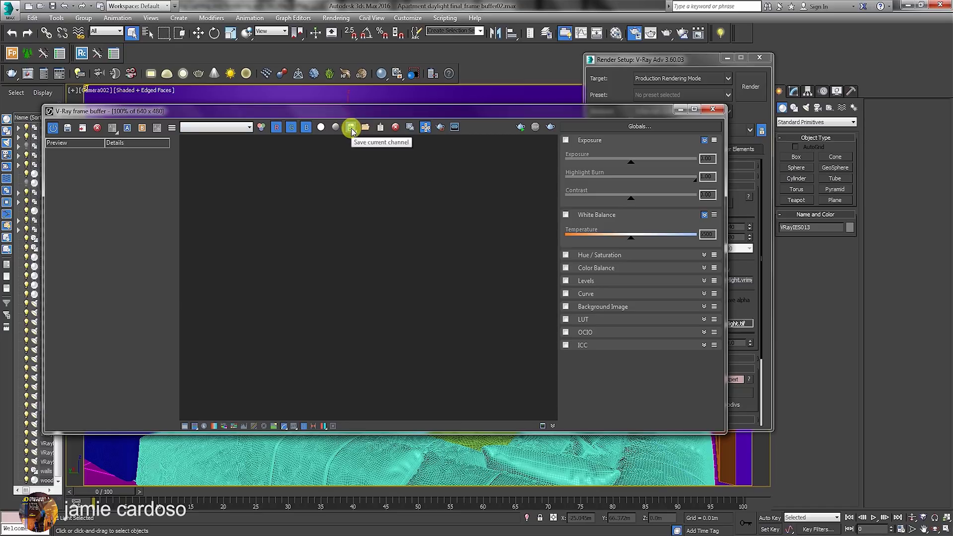
{"action": "left_click_drag", "start_coordinate": [350, 127], "coordinate": [351, 178]}
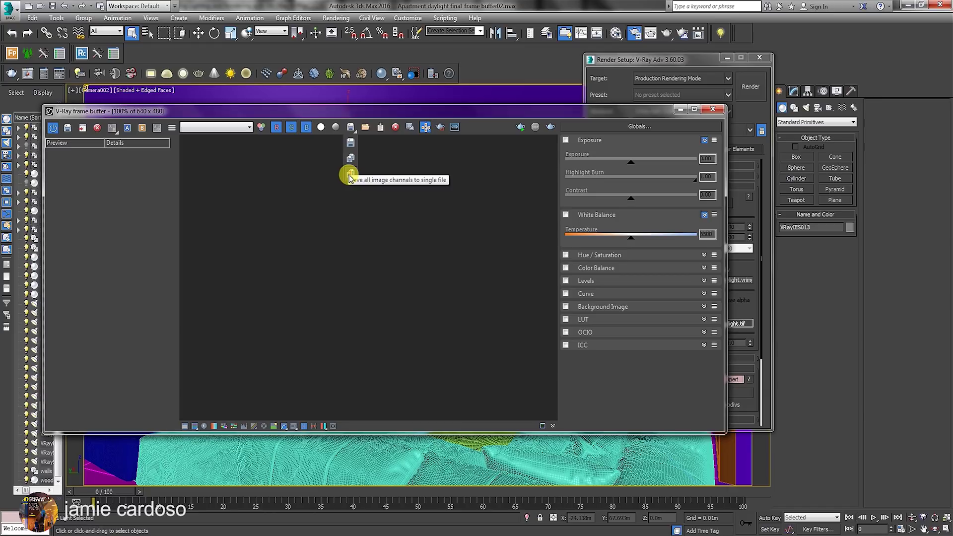
{"action": "left_click_drag", "start_coordinate": [350, 177], "coordinate": [347, 179]}
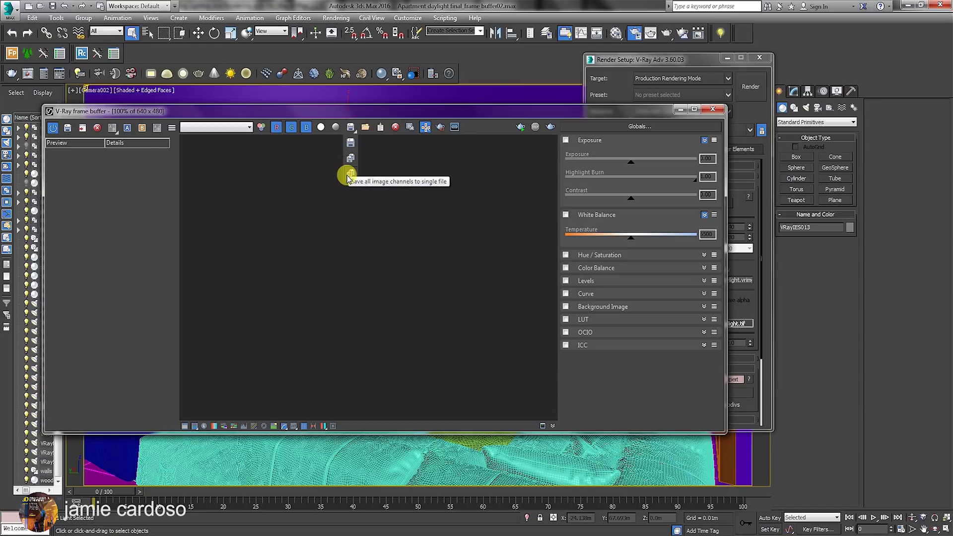
{"action": "left_click_drag", "start_coordinate": [347, 179], "coordinate": [363, 96]}
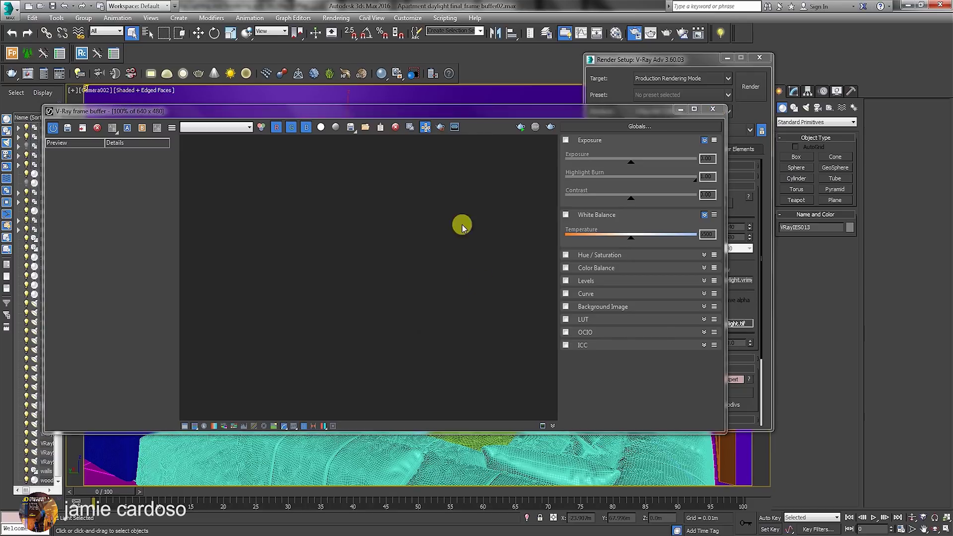
{"action": "left_click", "coordinate": [439, 128]}
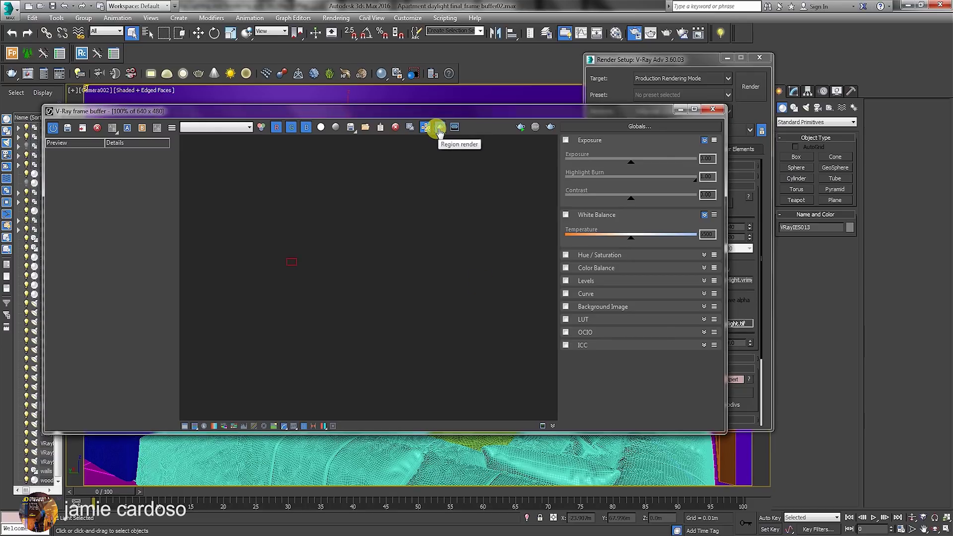
{"action": "mouse_move", "coordinate": [234, 180]}
{"action": "left_mouse_down"}
{"action": "mouse_move", "coordinate": [301, 233]}
{"action": "mouse_move", "coordinate": [472, 290]}
{"action": "left_mouse_up"}
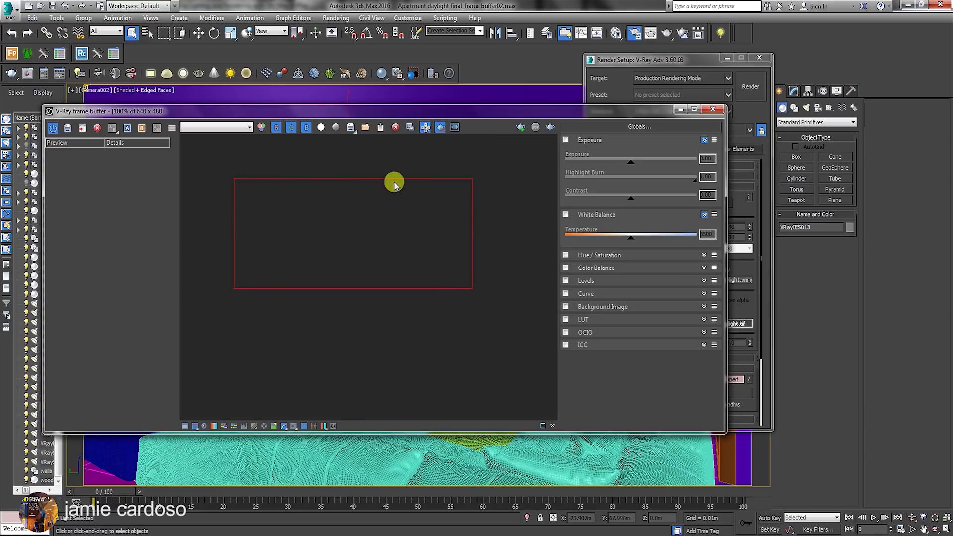
{"action": "left_click", "coordinate": [424, 130]}
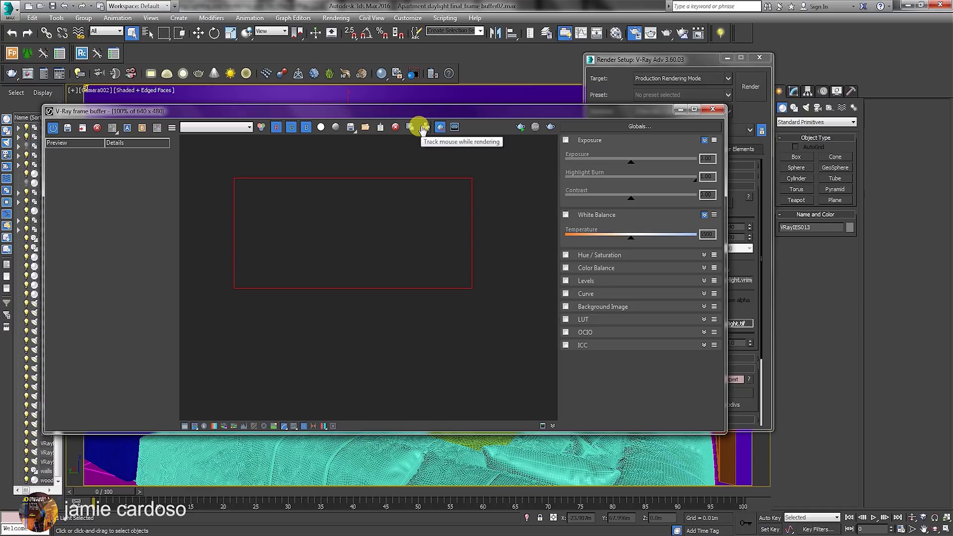
{"action": "left_click", "coordinate": [439, 127]}
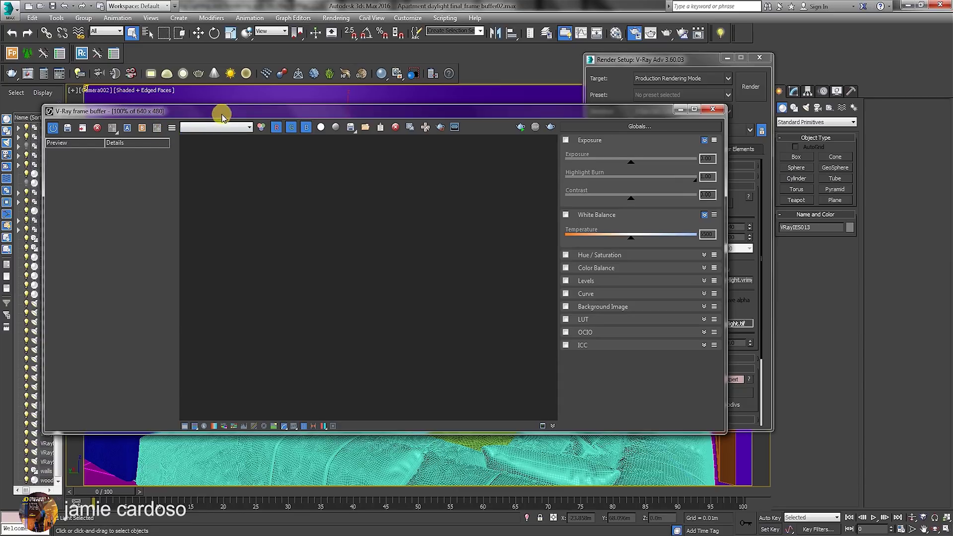
{"action": "mouse_move", "coordinate": [223, 104]}
{"action": "left_mouse_down"}
{"action": "mouse_move", "coordinate": [240, 134]}
{"action": "mouse_move", "coordinate": [246, 112]}
{"action": "left_mouse_up"}
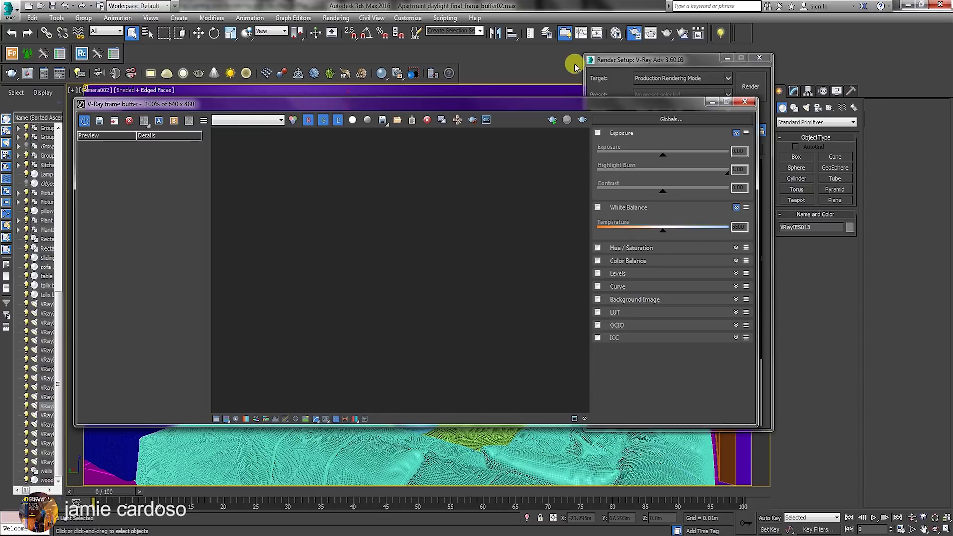
Bring Render Setup forward and show its Render Elements list.
{"action": "left_click_drag", "start_coordinate": [627, 60], "coordinate": [693, 49]}
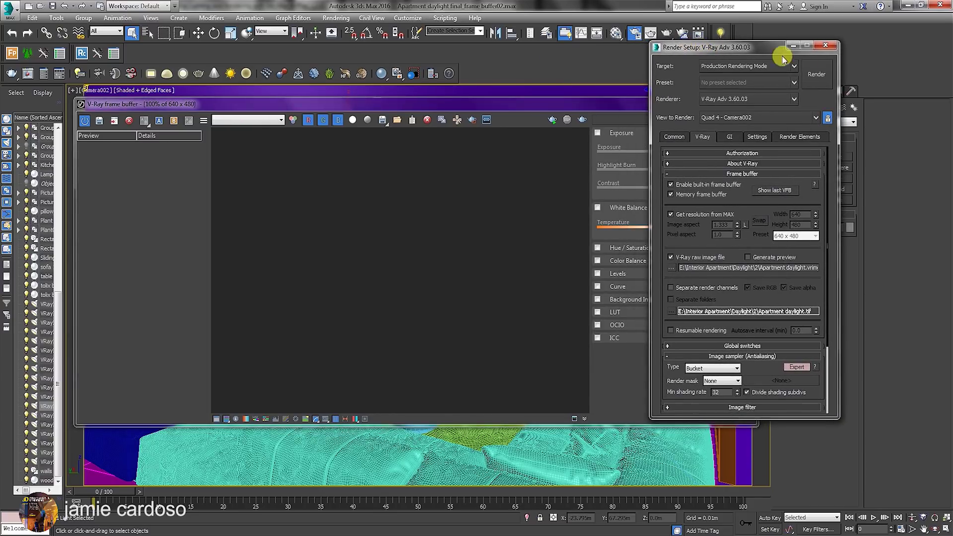
{"action": "left_click", "coordinate": [677, 139]}
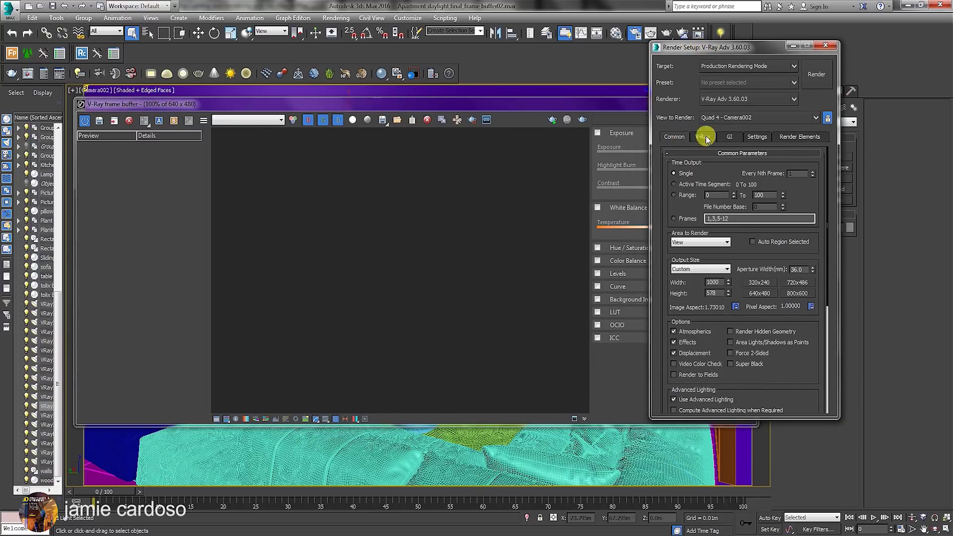
{"action": "left_click", "coordinate": [794, 137]}
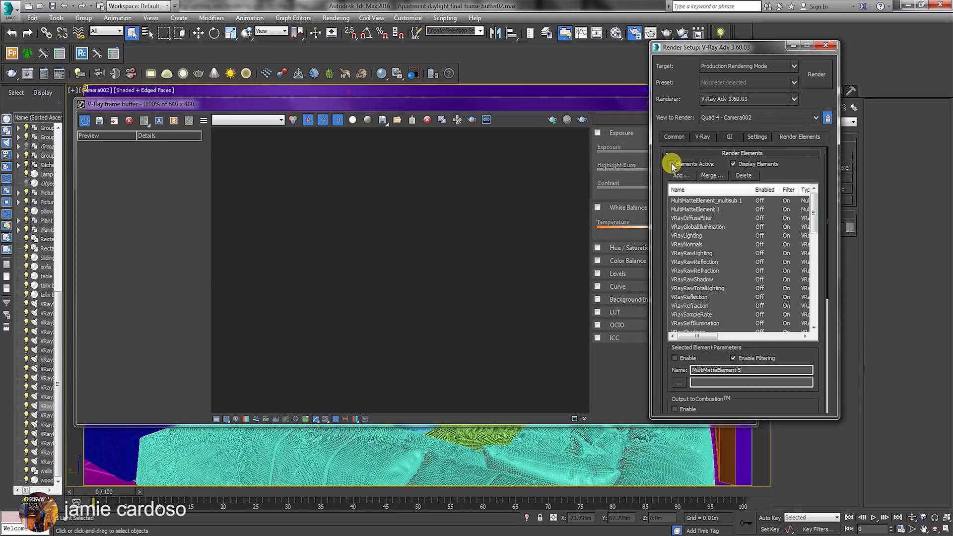
{"action": "mouse_move", "coordinate": [814, 228]}
{"action": "left_mouse_down"}
{"action": "mouse_move", "coordinate": [814, 314]}
{"action": "mouse_move", "coordinate": [814, 249]}
{"action": "left_mouse_up"}
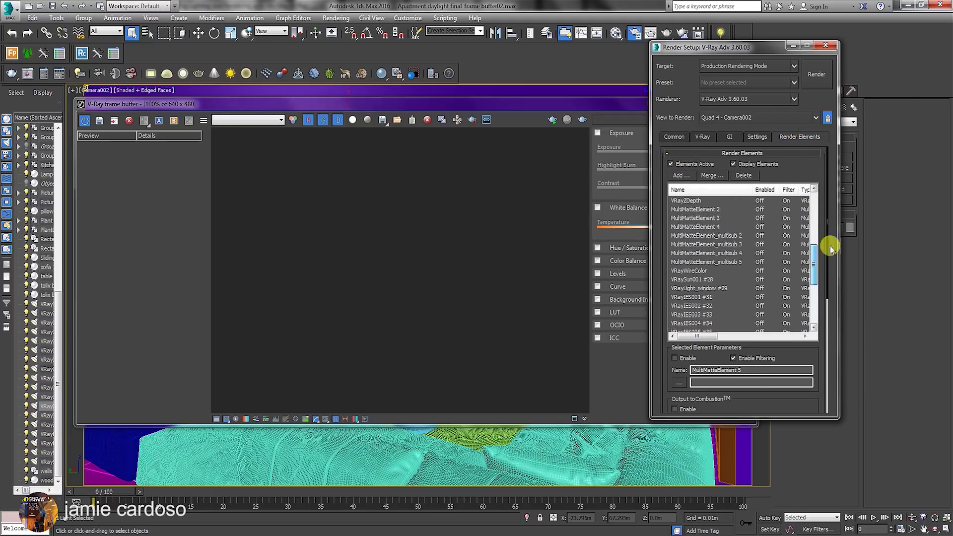
{"action": "left_click_drag", "start_coordinate": [703, 49], "coordinate": [773, 45]}
Render the apartment camera view, then rearrange the frame buffer and Render Setup windows.
{"action": "left_click", "coordinate": [890, 77]}
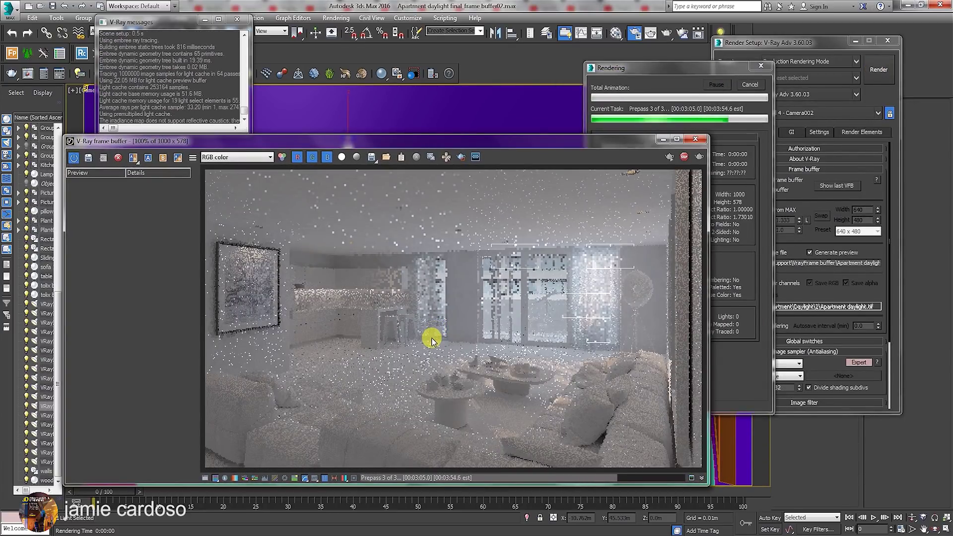
{"action": "left_click_drag", "start_coordinate": [333, 142], "coordinate": [331, 150]}
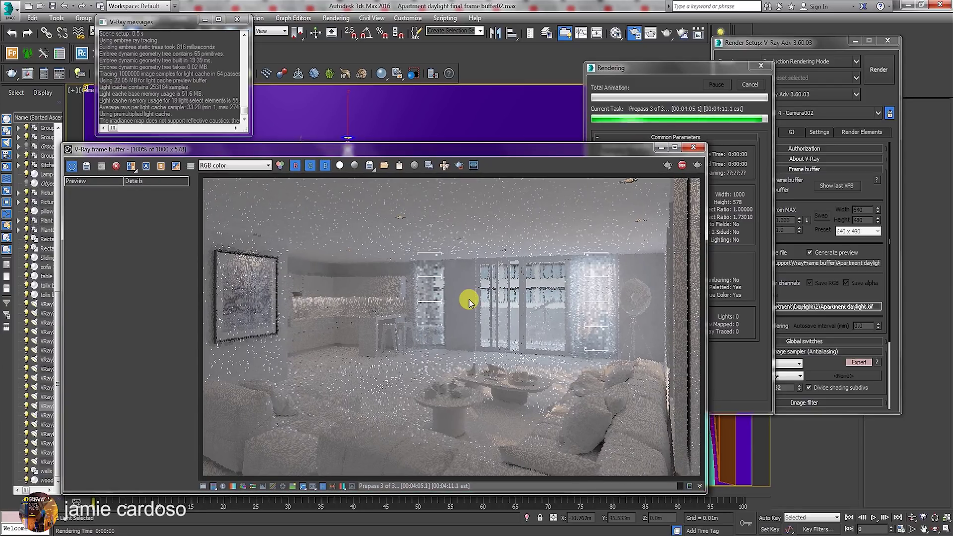
{"action": "left_click_drag", "start_coordinate": [363, 151], "coordinate": [377, 119]}
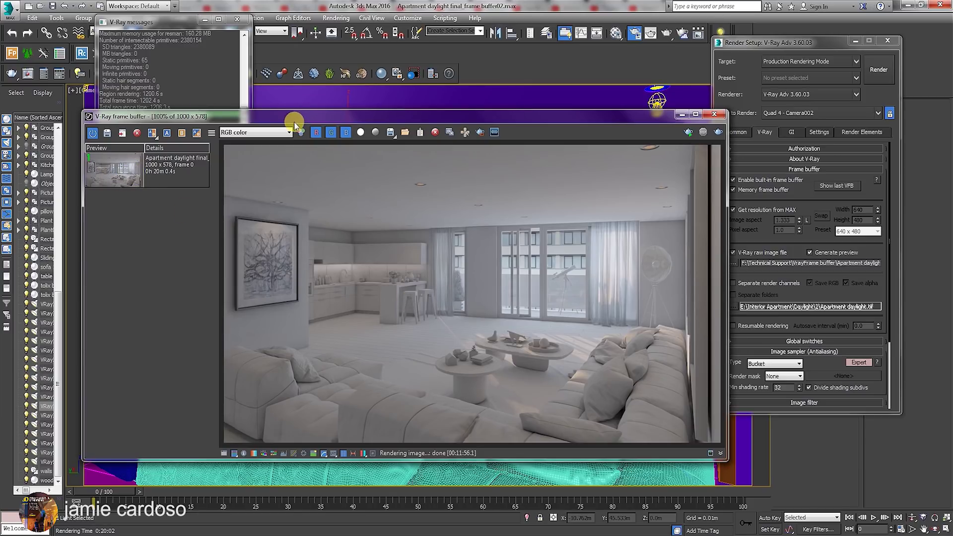
{"action": "left_click_drag", "start_coordinate": [295, 119], "coordinate": [272, 216]}
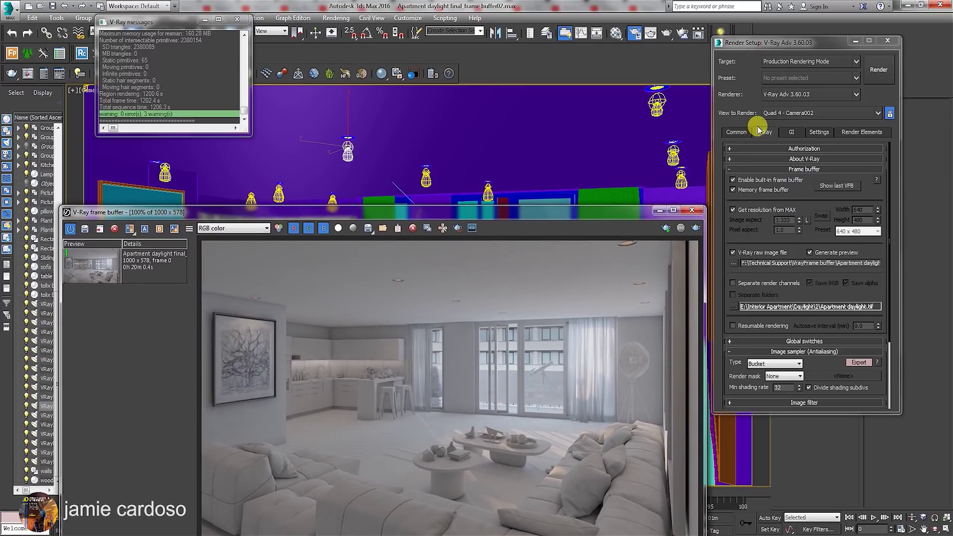
{"action": "left_click_drag", "start_coordinate": [827, 45], "coordinate": [544, 214]}
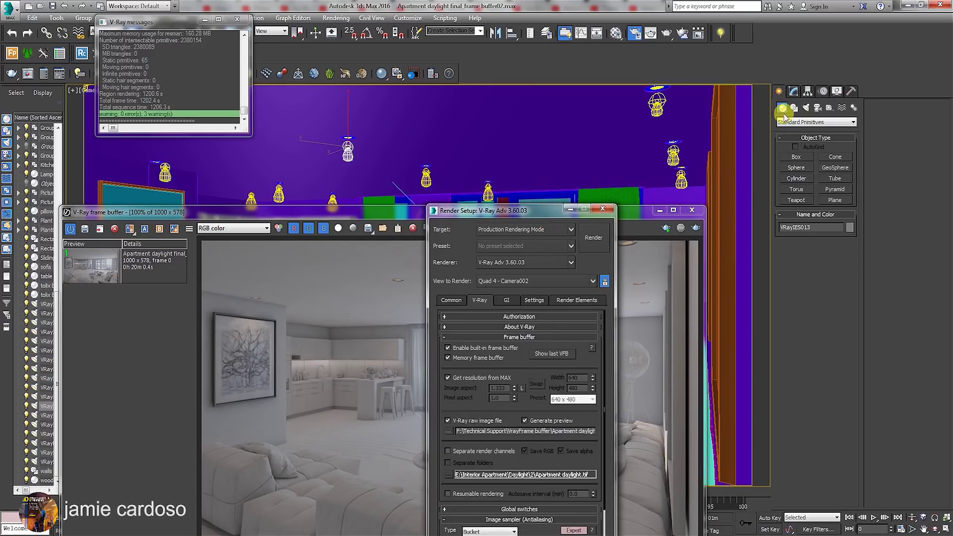
Uncheck Enabled in the VRayIES013 light's VRayIES Parameters.
{"action": "left_click", "coordinate": [793, 92]}
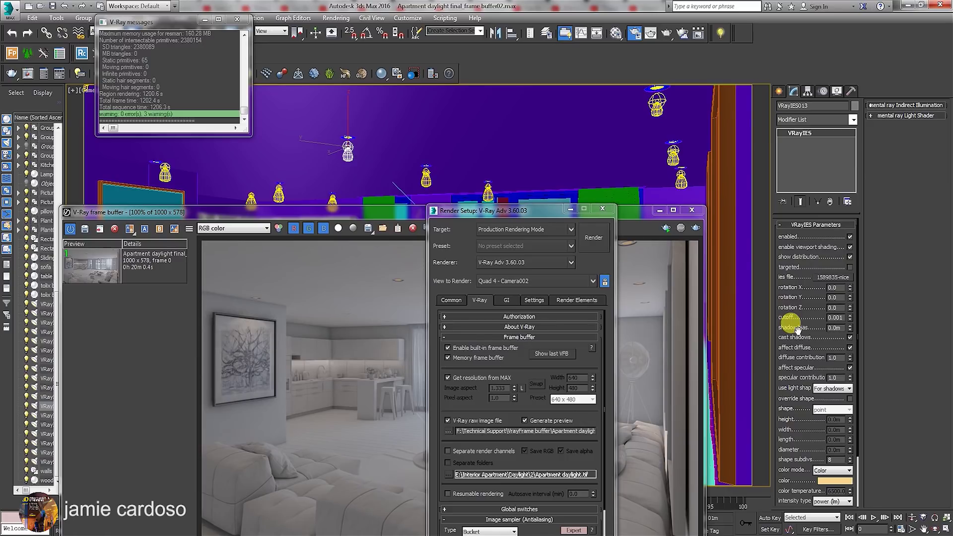
{"action": "left_click", "coordinate": [850, 235]}
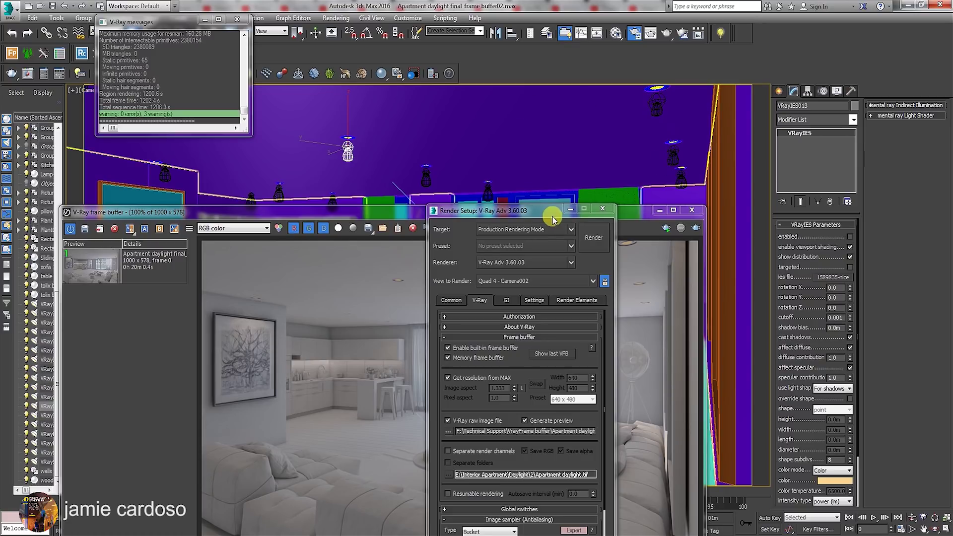
Set the V-Ray raw image output file name to 'Apartment daylight _2' and save.
{"action": "left_click_drag", "start_coordinate": [543, 209], "coordinate": [703, 171]}
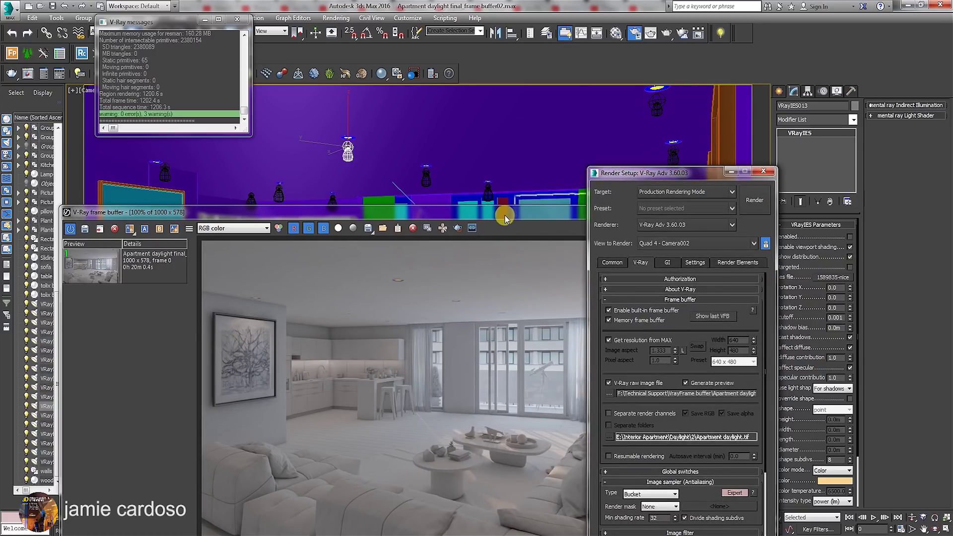
{"action": "left_click_drag", "start_coordinate": [505, 214], "coordinate": [509, 140]}
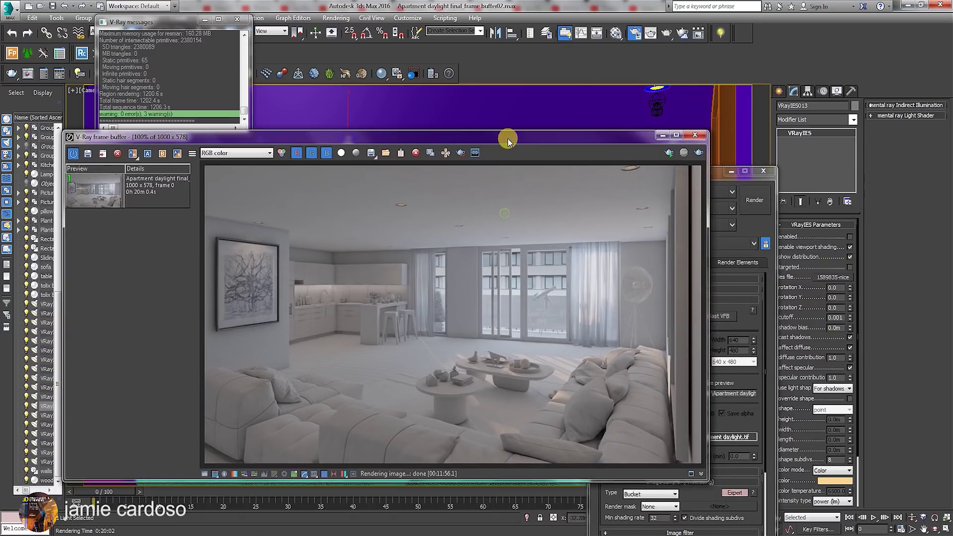
{"action": "left_click", "coordinate": [712, 176]}
{"action": "left_click_drag", "start_coordinate": [708, 172], "coordinate": [756, 120]}
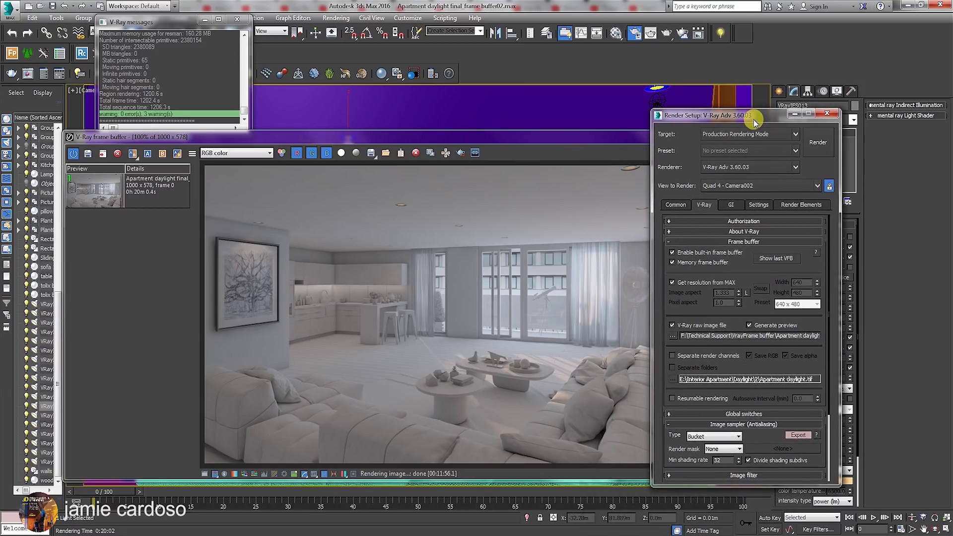
{"action": "left_click", "coordinate": [673, 335]}
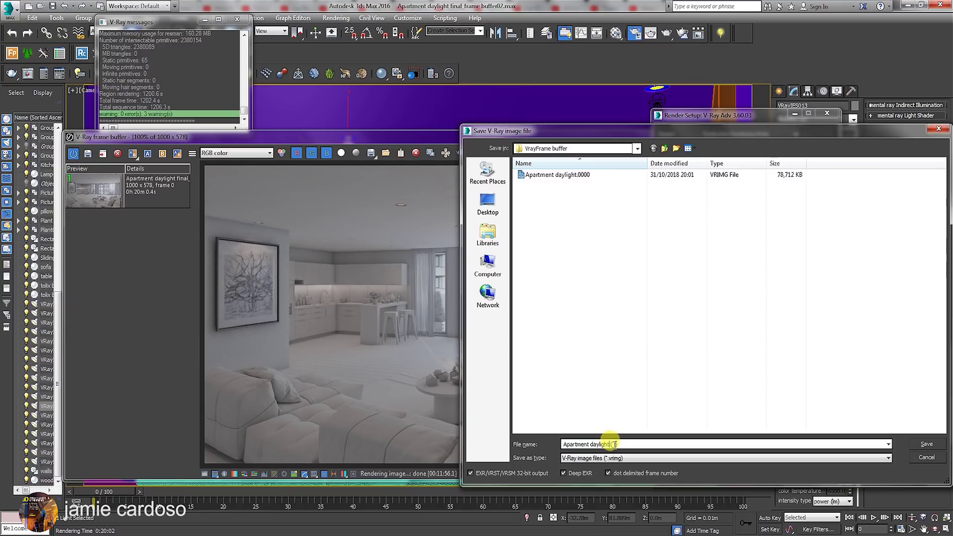
{"action": "type", "text": "_2"}
{"action": "left_click", "coordinate": [927, 445]}
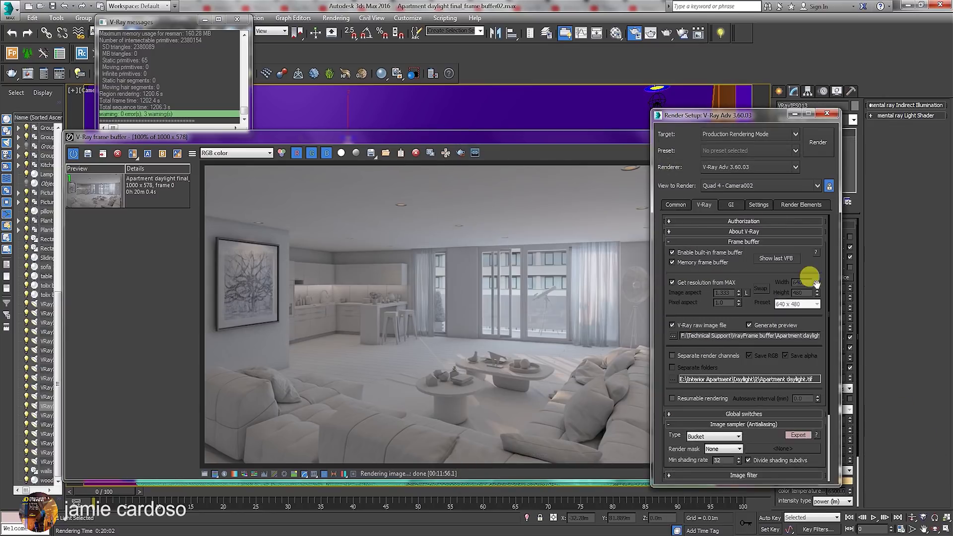
Render the living room a second time and shift the frame buffer upward.
{"action": "left_click", "coordinate": [818, 143]}
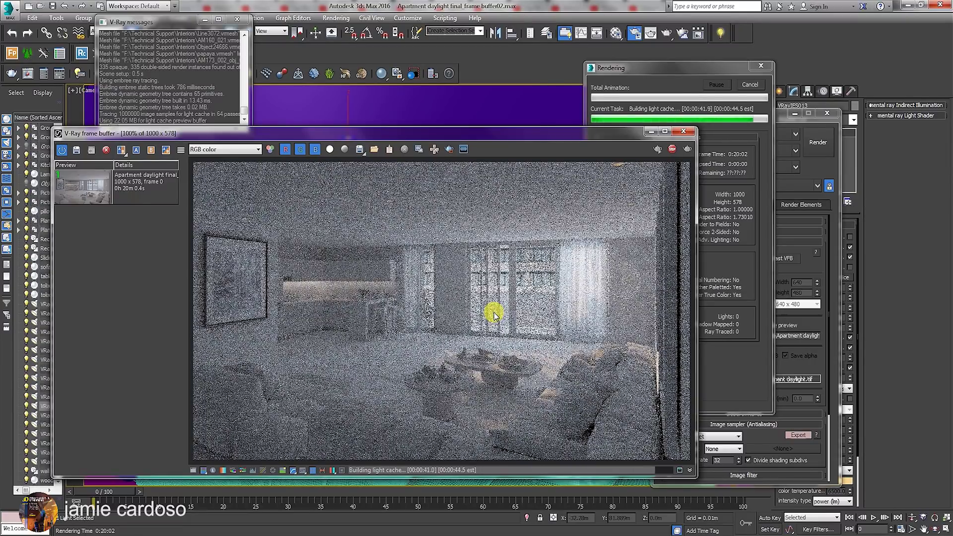
{"action": "left_click_drag", "start_coordinate": [466, 137], "coordinate": [472, 117]}
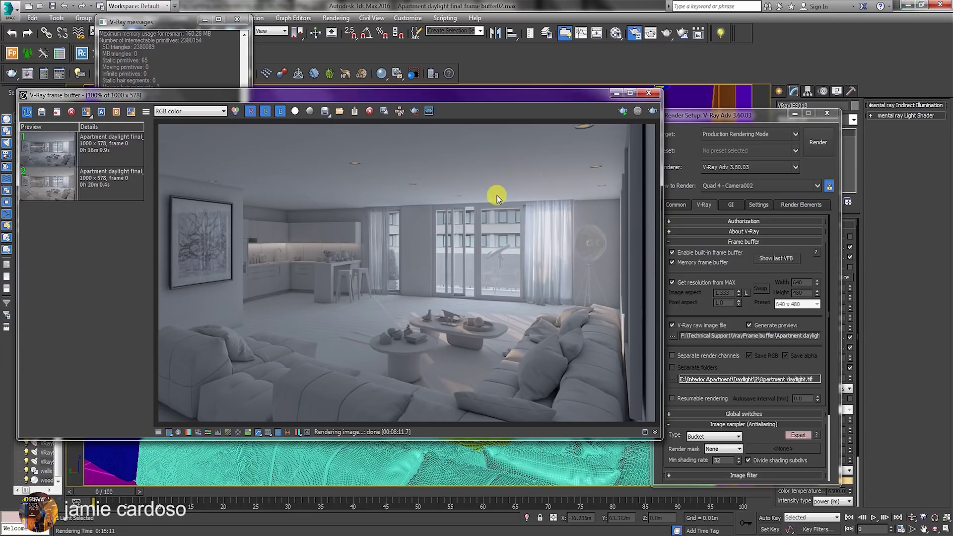
Alternate between the two history entries several times, finishing on the first render.
{"action": "left_click_drag", "start_coordinate": [270, 97], "coordinate": [328, 89]}
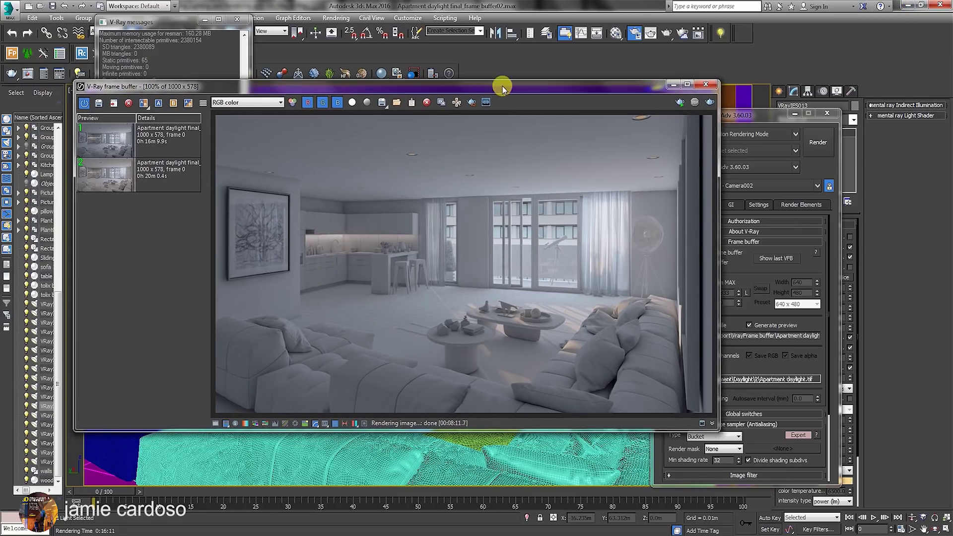
{"action": "left_click_drag", "start_coordinate": [503, 88], "coordinate": [472, 122]}
{"action": "left_click", "coordinate": [154, 173]}
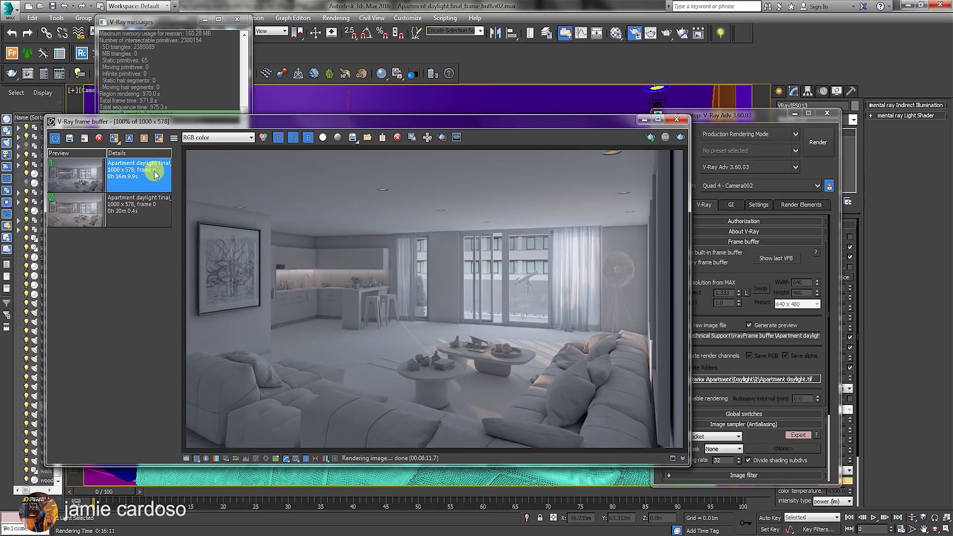
{"action": "left_click", "coordinate": [141, 209]}
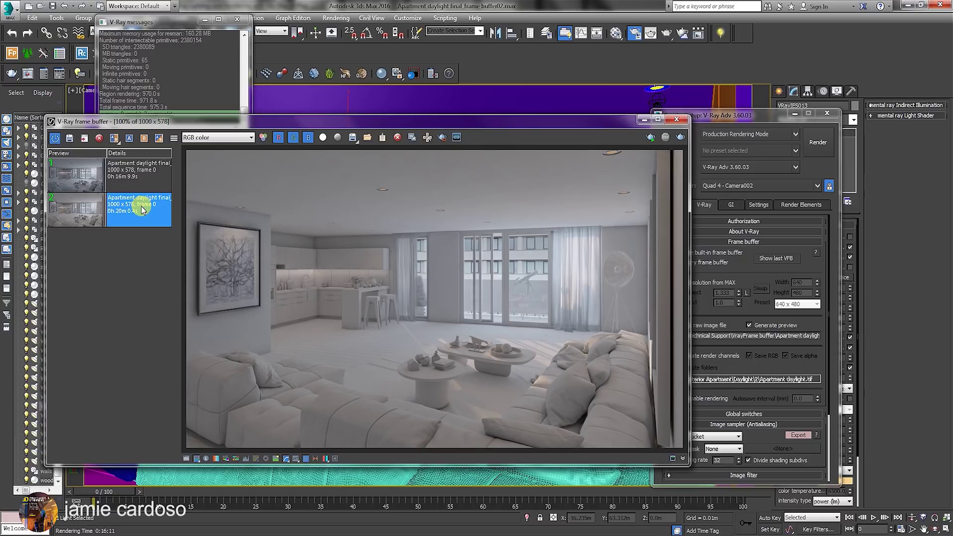
{"action": "left_click", "coordinate": [145, 183]}
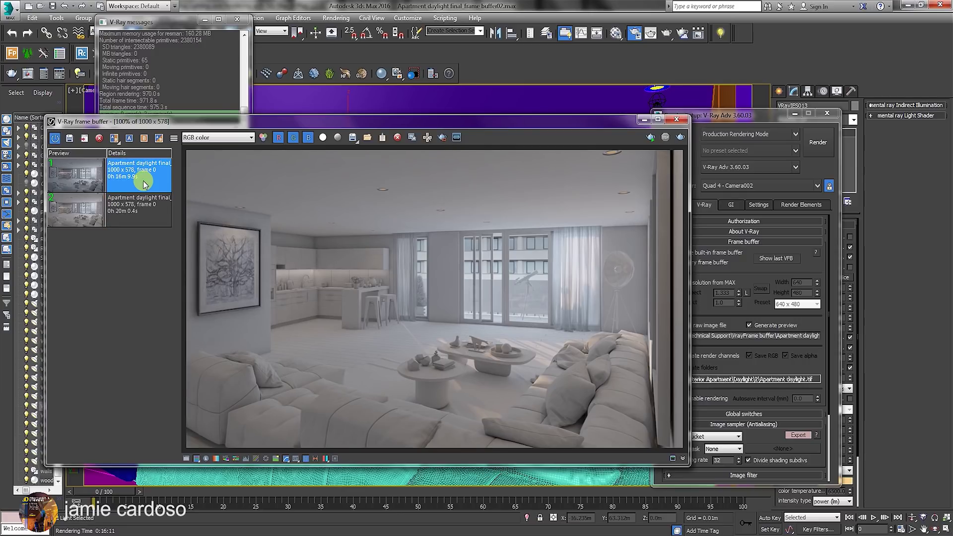
{"action": "left_click", "coordinate": [137, 217]}
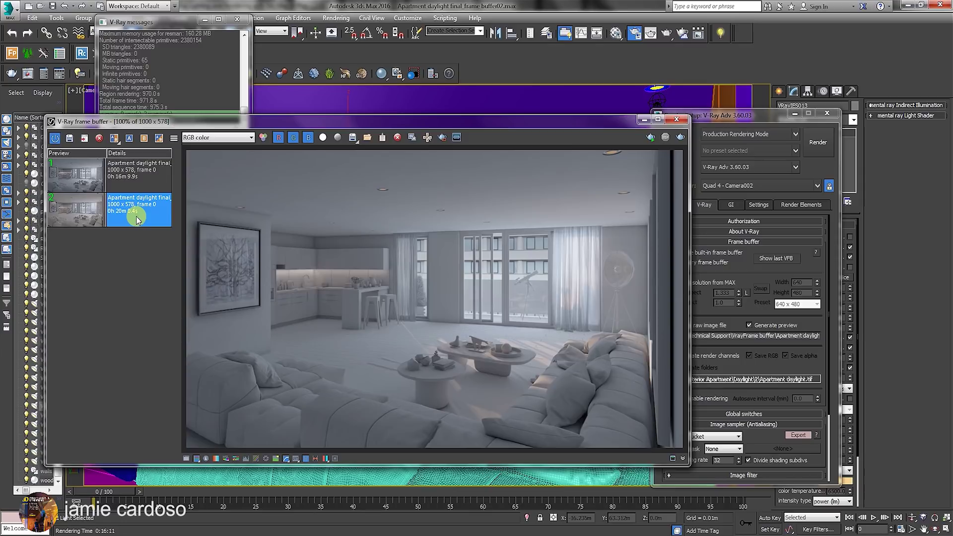
{"action": "left_click", "coordinate": [145, 177]}
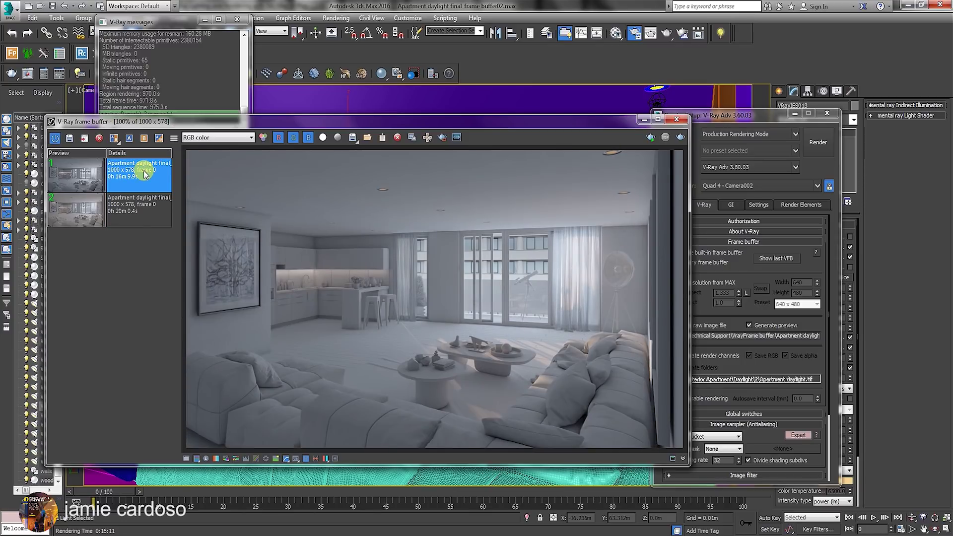
{"action": "left_click", "coordinate": [137, 214]}
{"action": "left_click", "coordinate": [143, 178]}
Enable Compare horizontal with the second render and sweep the divider across.
{"action": "left_click", "coordinate": [114, 141]}
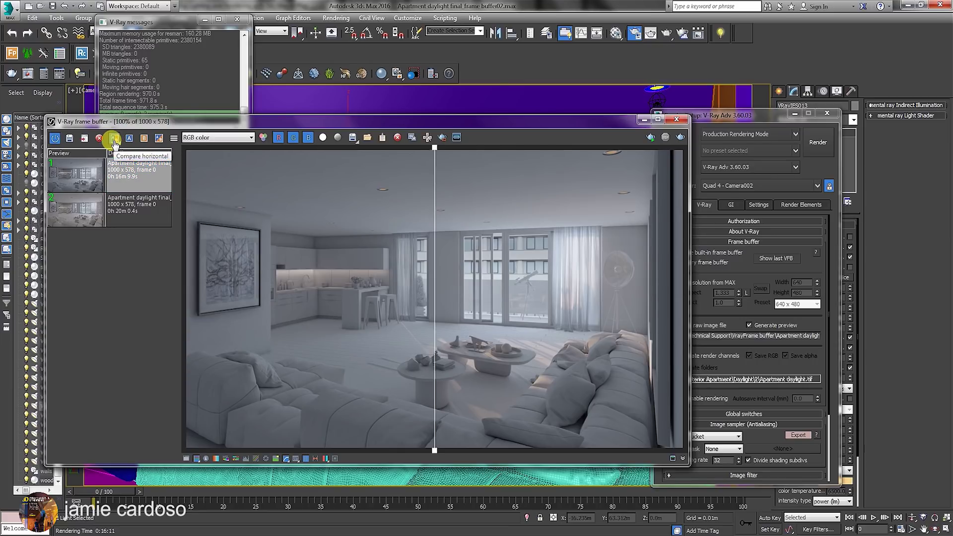
{"action": "left_click_drag", "start_coordinate": [436, 147], "coordinate": [398, 148]}
{"action": "left_click", "coordinate": [150, 210]}
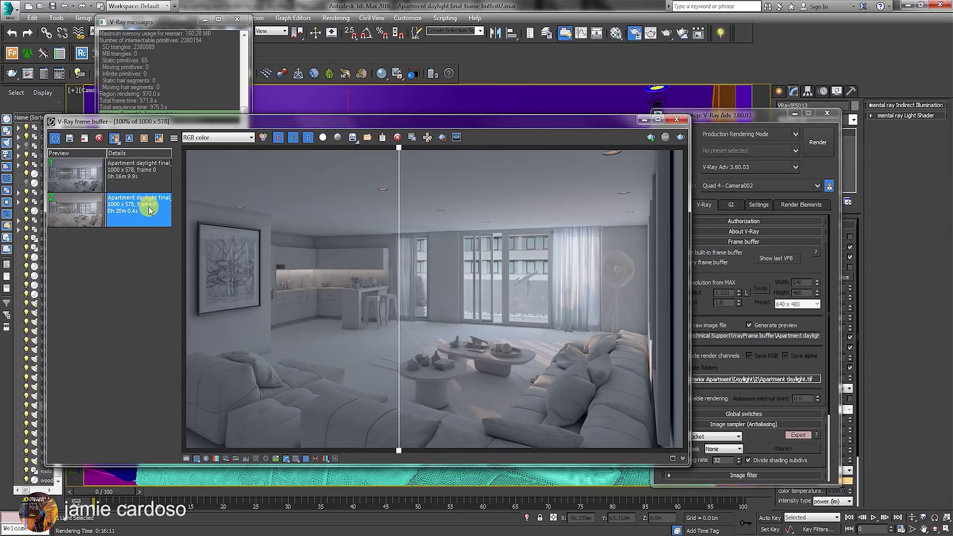
{"action": "left_click", "coordinate": [129, 140]}
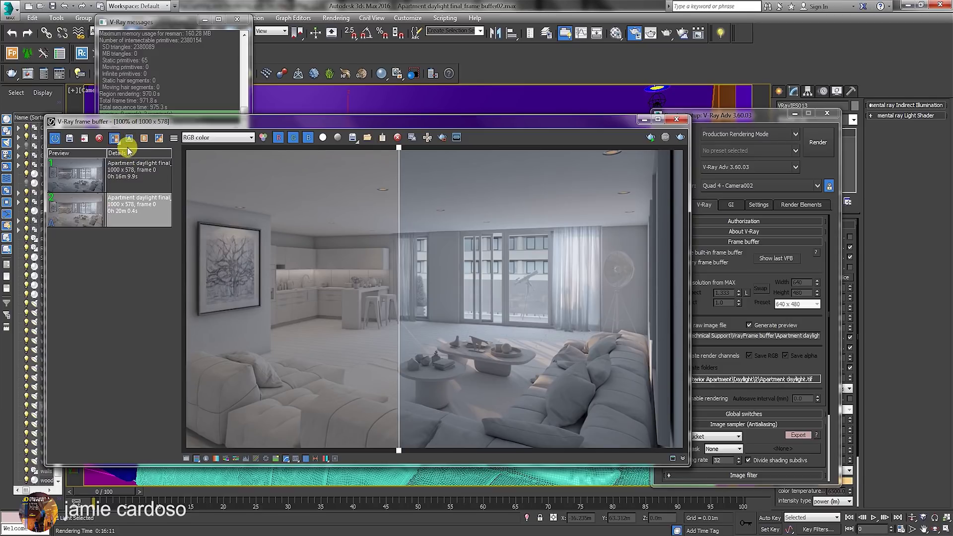
{"action": "left_click_drag", "start_coordinate": [398, 149], "coordinate": [238, 186]}
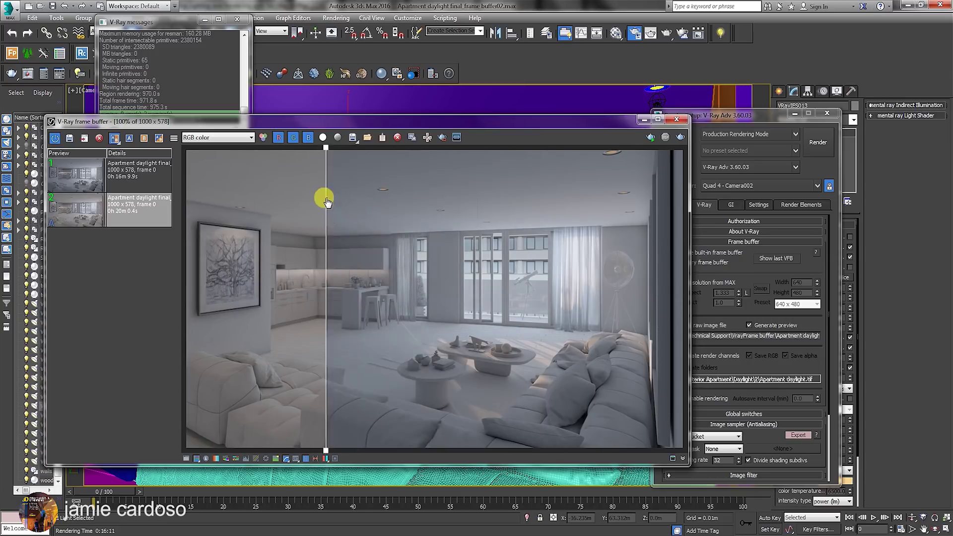
{"action": "left_click_drag", "start_coordinate": [272, 192], "coordinate": [405, 221]}
Reassign the renders as sides A and B and settle the divider slightly left.
{"action": "left_click", "coordinate": [131, 142]}
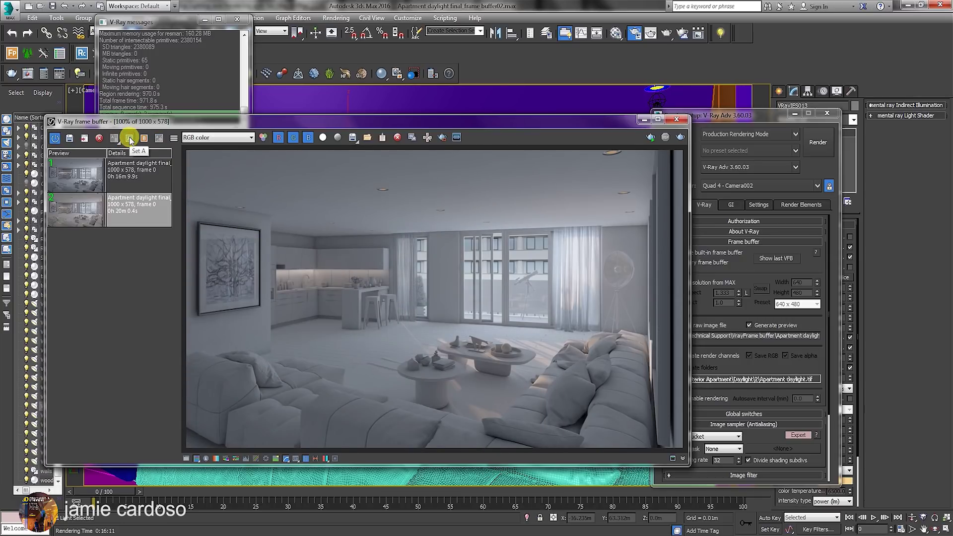
{"action": "left_click", "coordinate": [143, 136]}
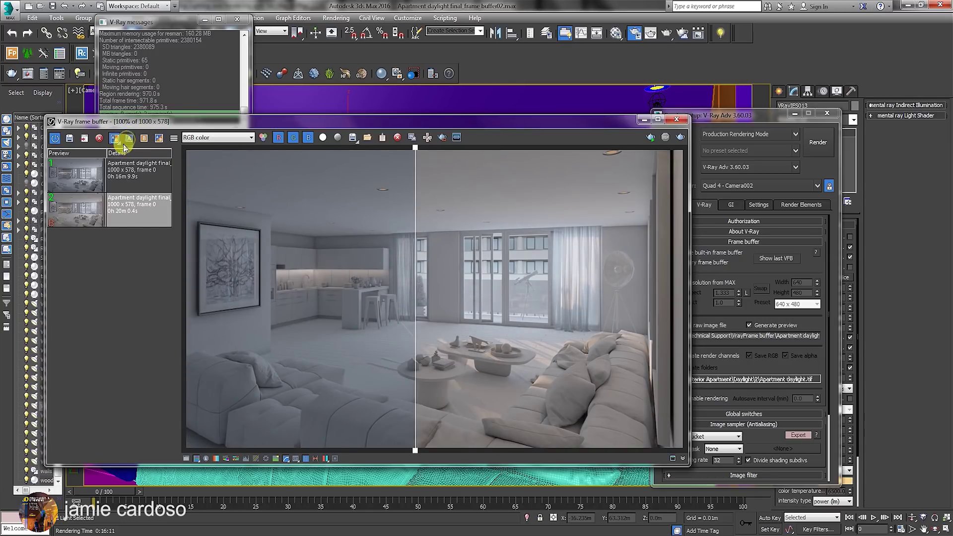
{"action": "left_click", "coordinate": [124, 144]}
{"action": "mouse_move", "coordinate": [415, 149]}
{"action": "left_mouse_down"}
{"action": "mouse_move", "coordinate": [514, 187]}
{"action": "mouse_move", "coordinate": [394, 184]}
{"action": "left_mouse_up"}
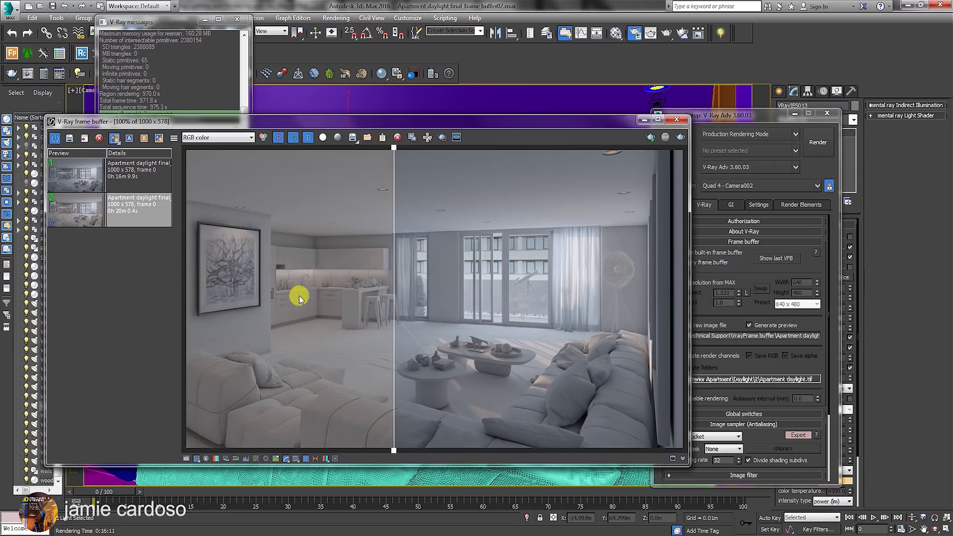
{"action": "left_click_drag", "start_coordinate": [395, 150], "coordinate": [375, 149]}
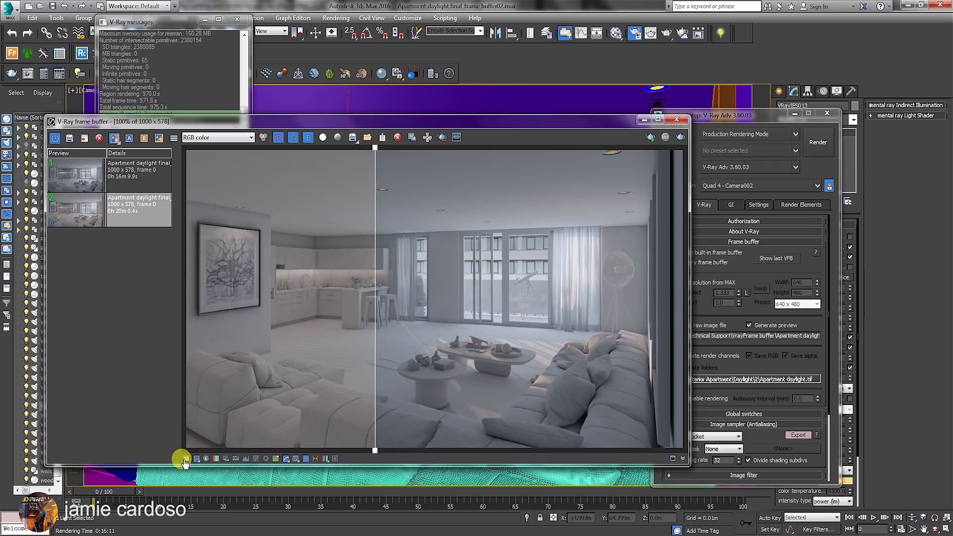
{"action": "left_click", "coordinate": [184, 460]}
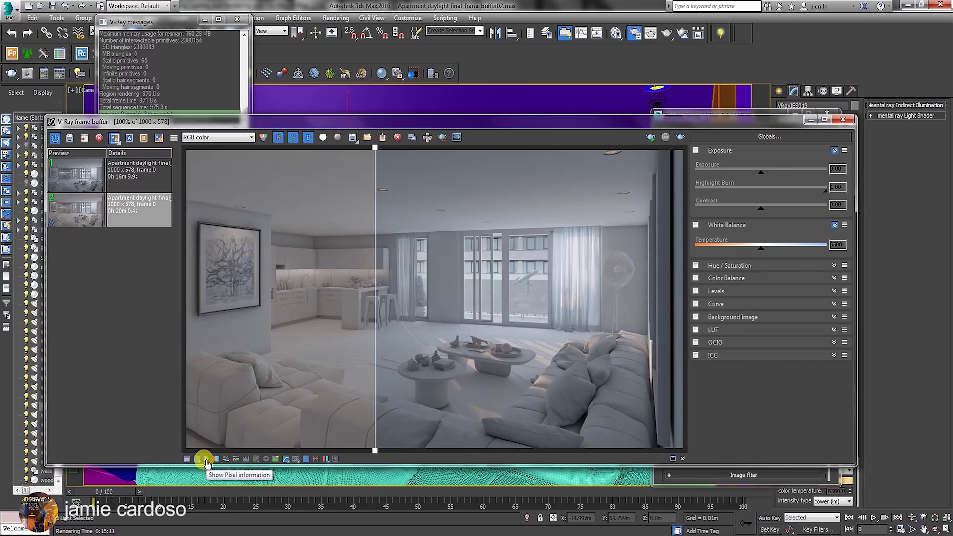
Set white balance to 5721, levels white point to 0.77, and lift the tone curve.
{"action": "left_click", "coordinate": [205, 461]}
{"action": "left_click", "coordinate": [761, 250]}
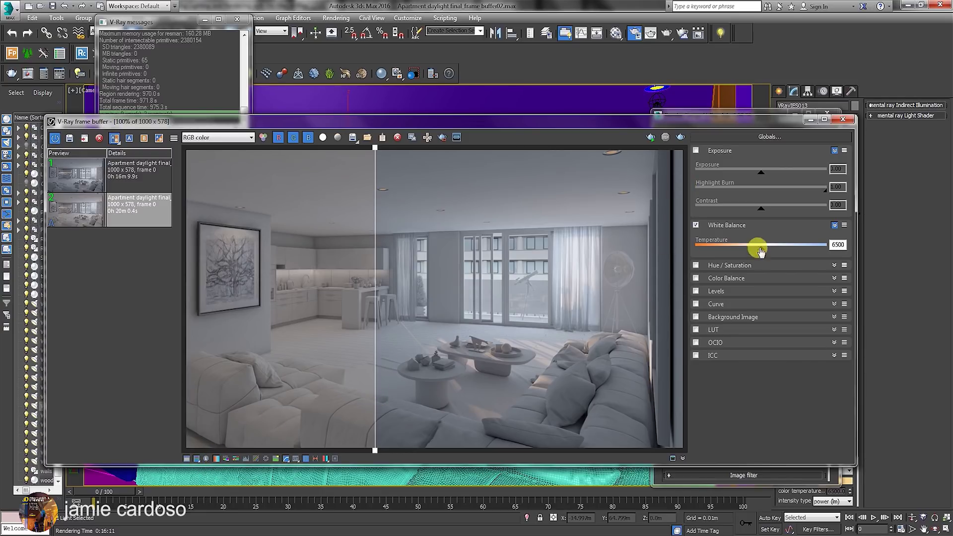
{"action": "left_click_drag", "start_coordinate": [761, 249], "coordinate": [747, 249]}
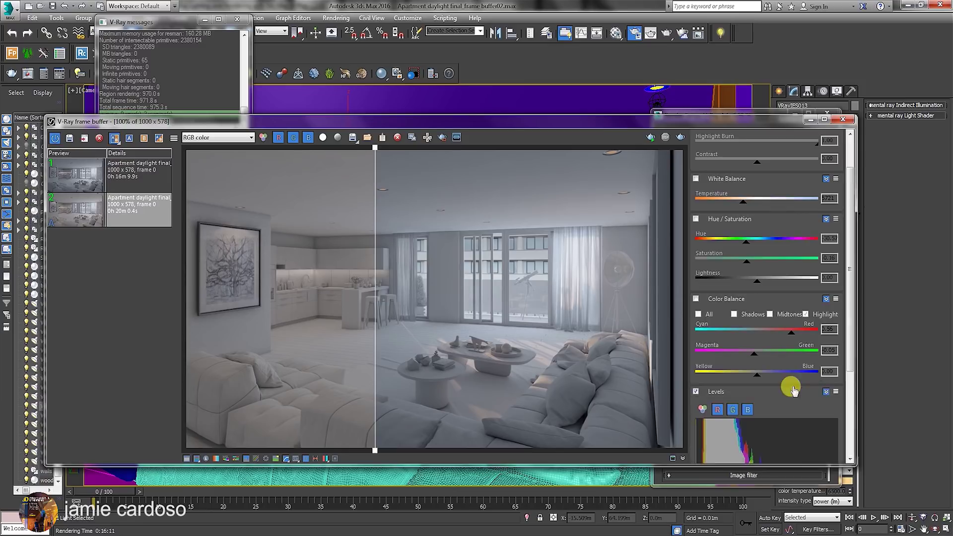
{"action": "left_click_drag", "start_coordinate": [819, 387], "coordinate": [807, 388]}
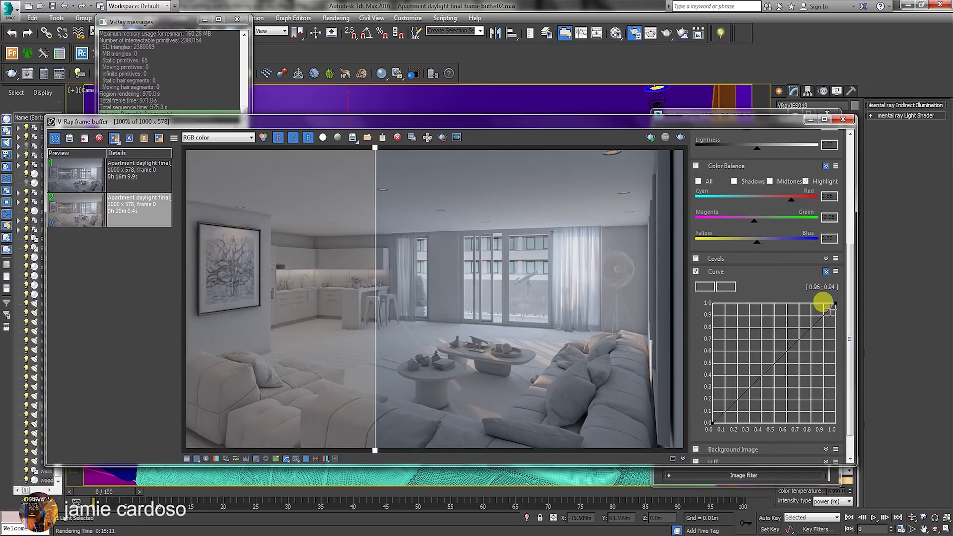
{"action": "left_click_drag", "start_coordinate": [780, 319], "coordinate": [729, 341]}
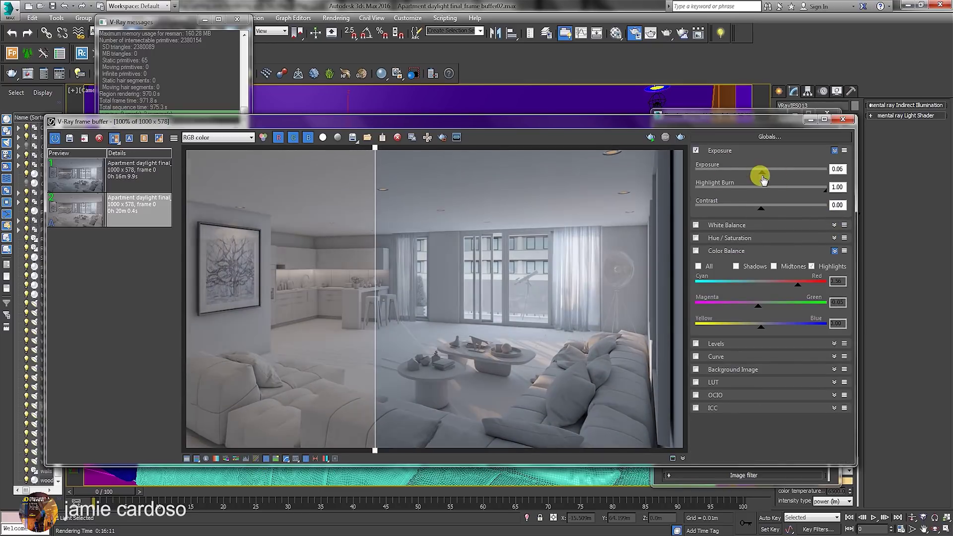
View the MultiMatteElement channel, cancel Save all image channels, and return to RGB color.
{"action": "left_click", "coordinate": [260, 136]}
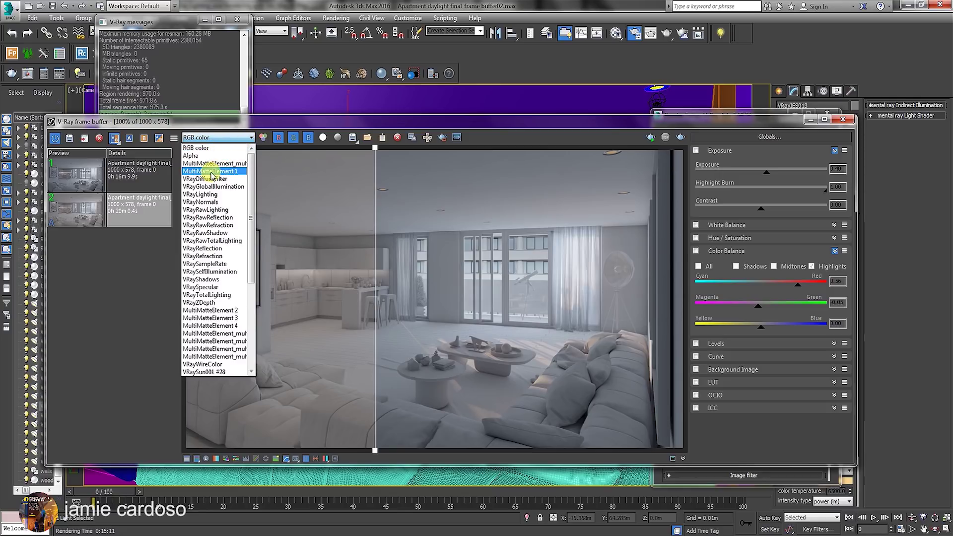
{"action": "left_click", "coordinate": [211, 165]}
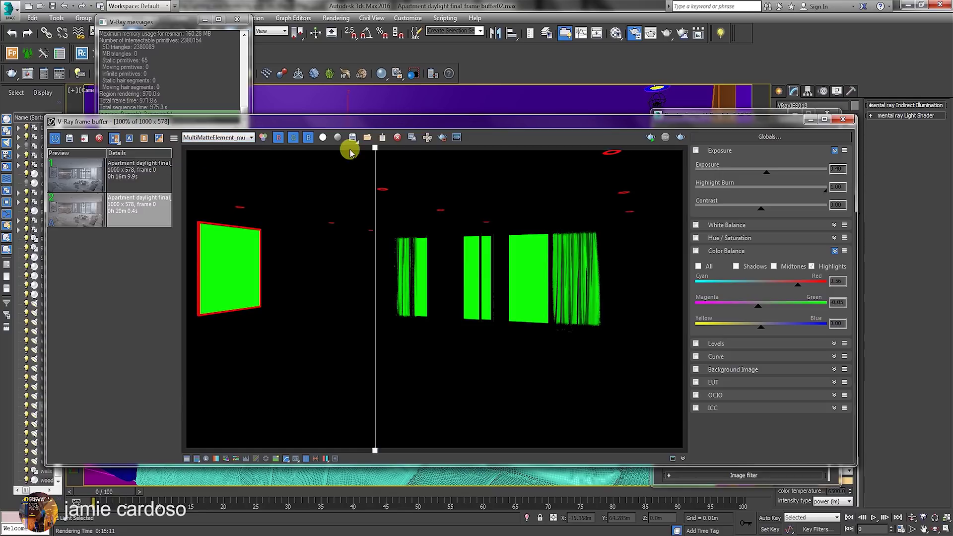
{"action": "left_click_drag", "start_coordinate": [353, 137], "coordinate": [351, 174]}
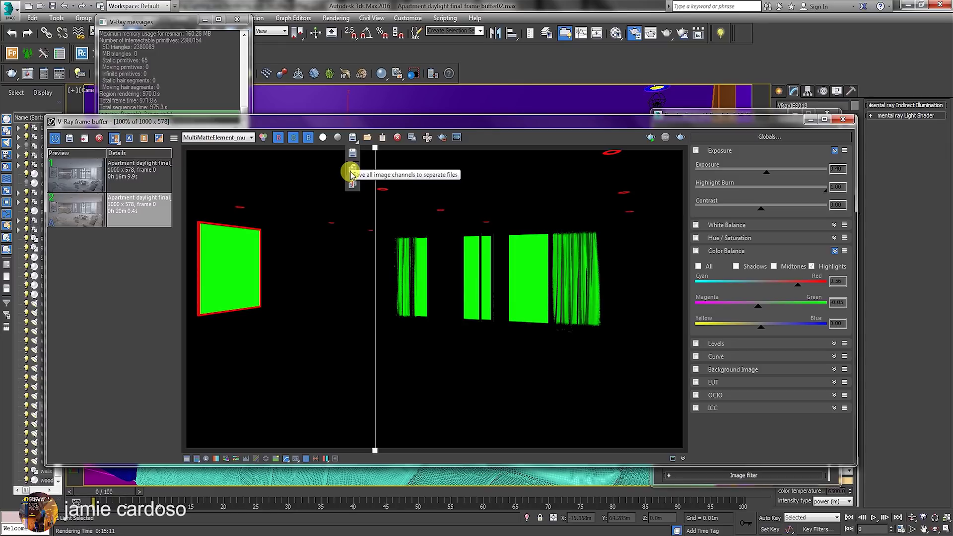
{"action": "left_click", "coordinate": [352, 174]}
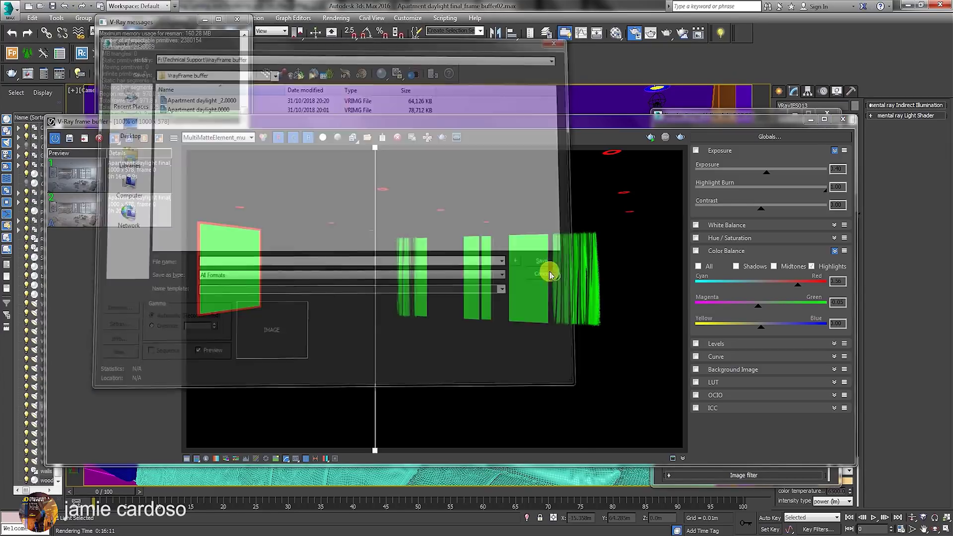
{"action": "left_click", "coordinate": [216, 137]}
{"action": "left_click", "coordinate": [207, 151]}
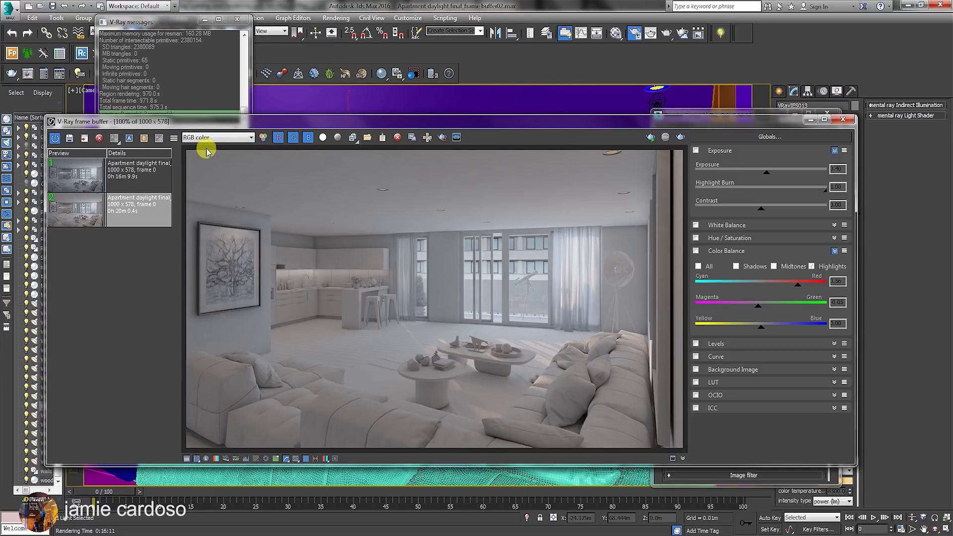
Load the second saved vrimg render into the frame buffer.
{"action": "left_click", "coordinate": [370, 140]}
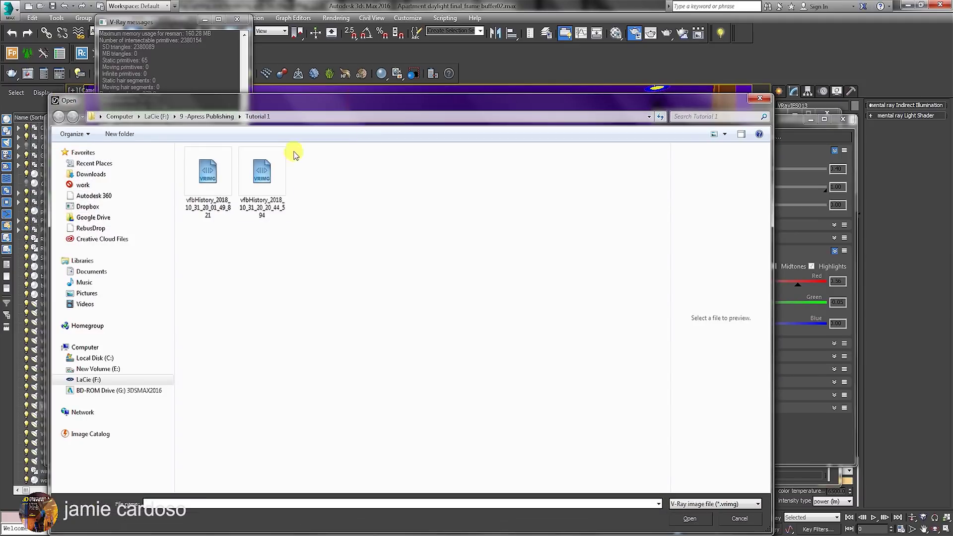
{"action": "left_click", "coordinate": [262, 173]}
{"action": "left_click", "coordinate": [690, 519]}
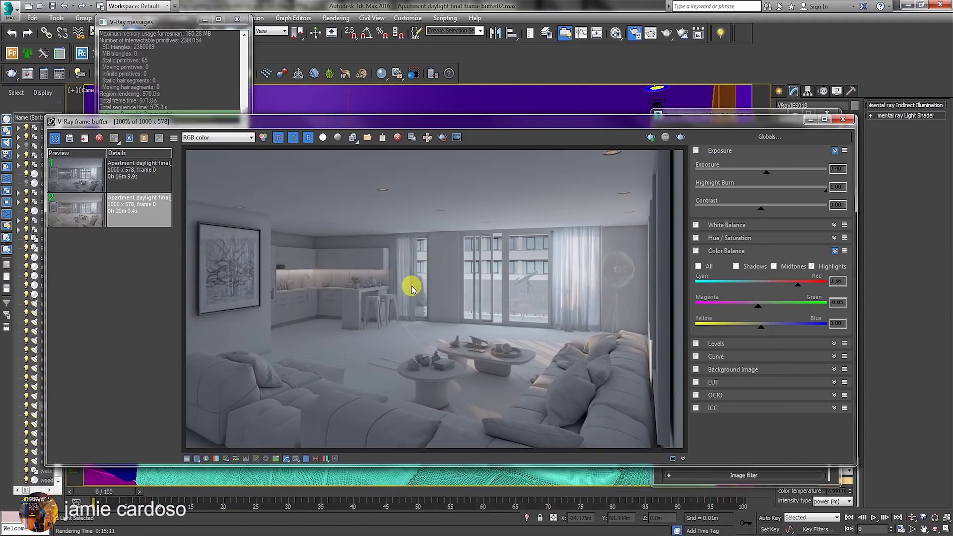
{"action": "left_click", "coordinate": [428, 138]}
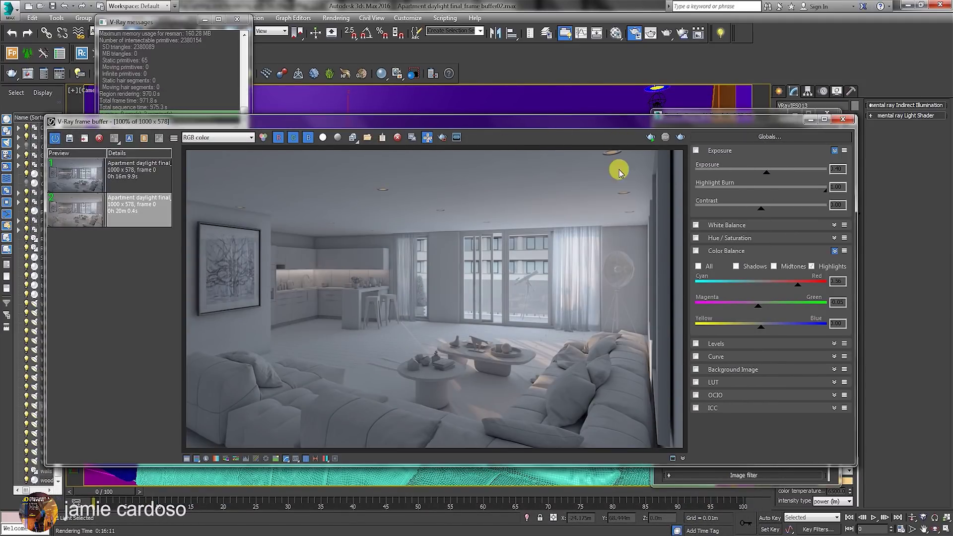
Enable Bloom with higher weight, size and mask intensity, plus From image glare at weight ~98.
{"action": "left_click", "coordinate": [328, 460]}
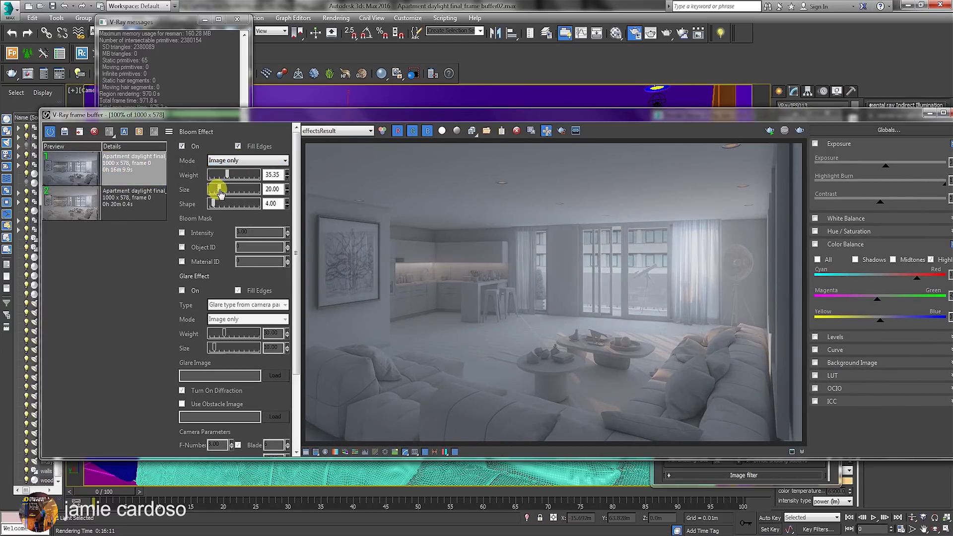
{"action": "mouse_move", "coordinate": [214, 176]}
{"action": "left_mouse_down"}
{"action": "mouse_move", "coordinate": [227, 176]}
{"action": "mouse_move", "coordinate": [229, 190]}
{"action": "left_mouse_up"}
{"action": "left_click", "coordinate": [182, 232]}
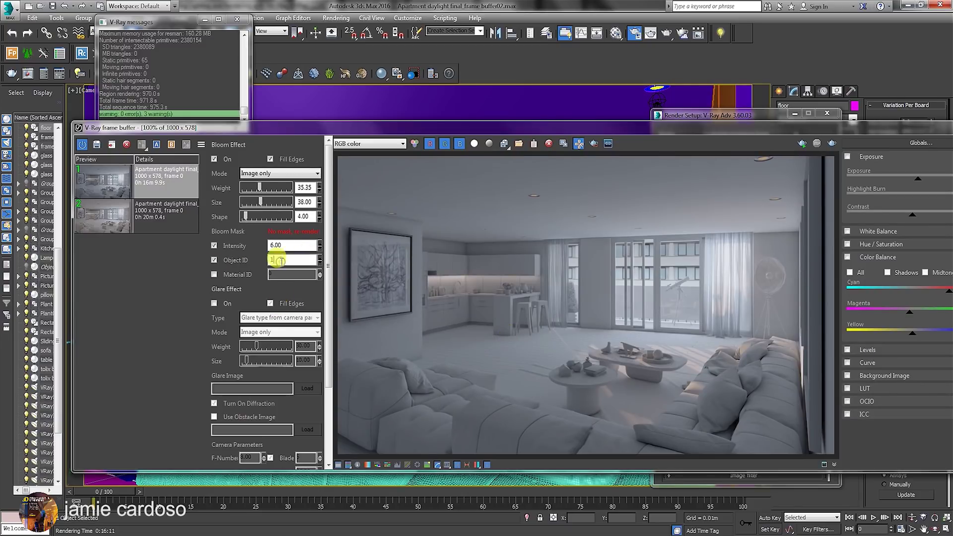
{"action": "left_click", "coordinate": [320, 242]}
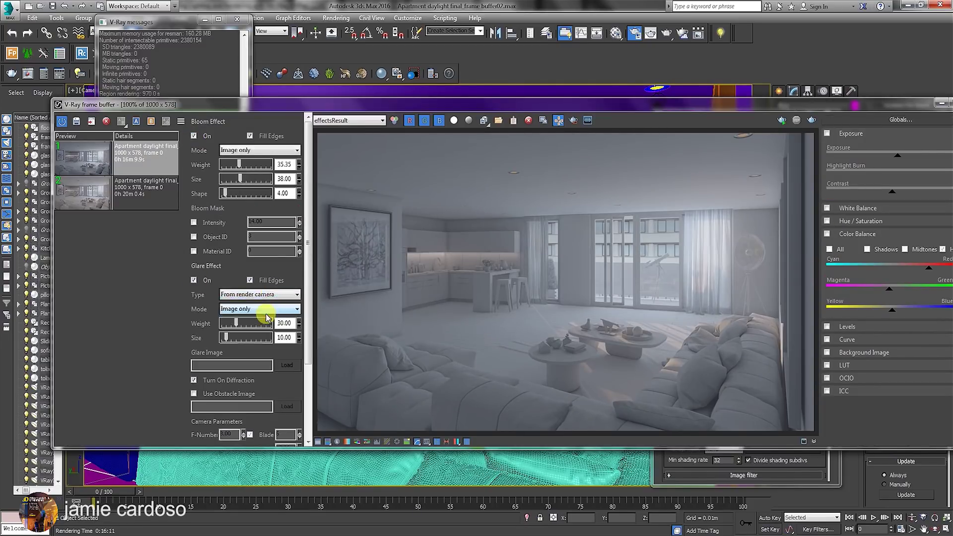
{"action": "left_click", "coordinate": [261, 309]}
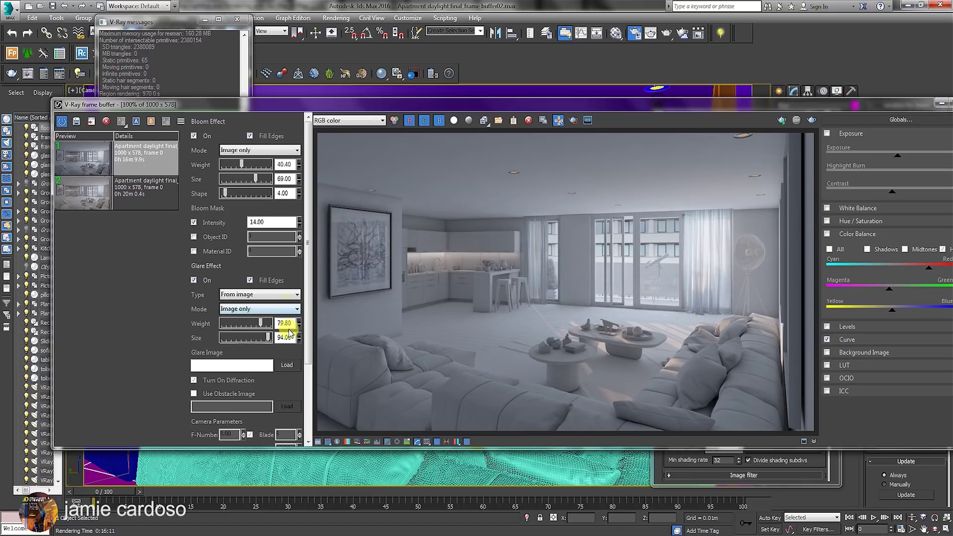
{"action": "left_click_drag", "start_coordinate": [263, 325], "coordinate": [268, 328]}
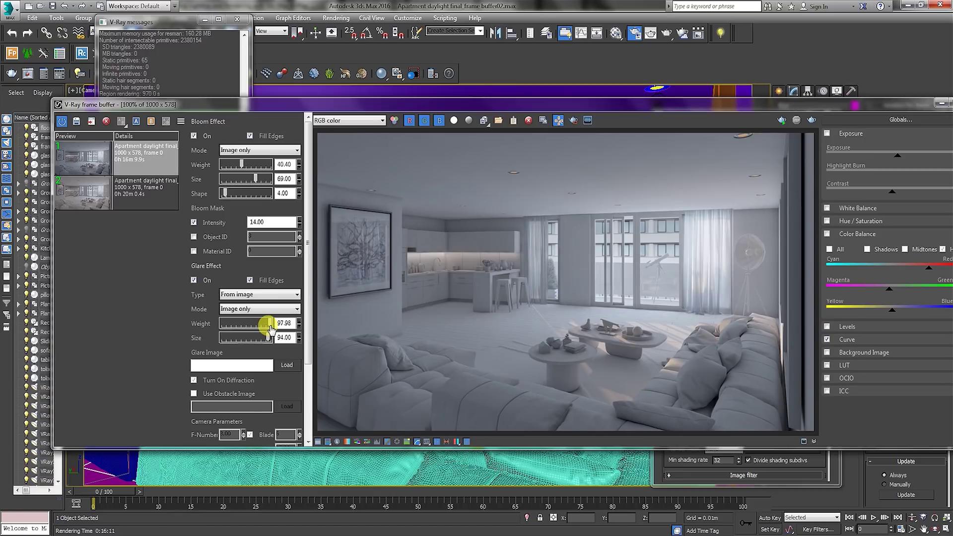